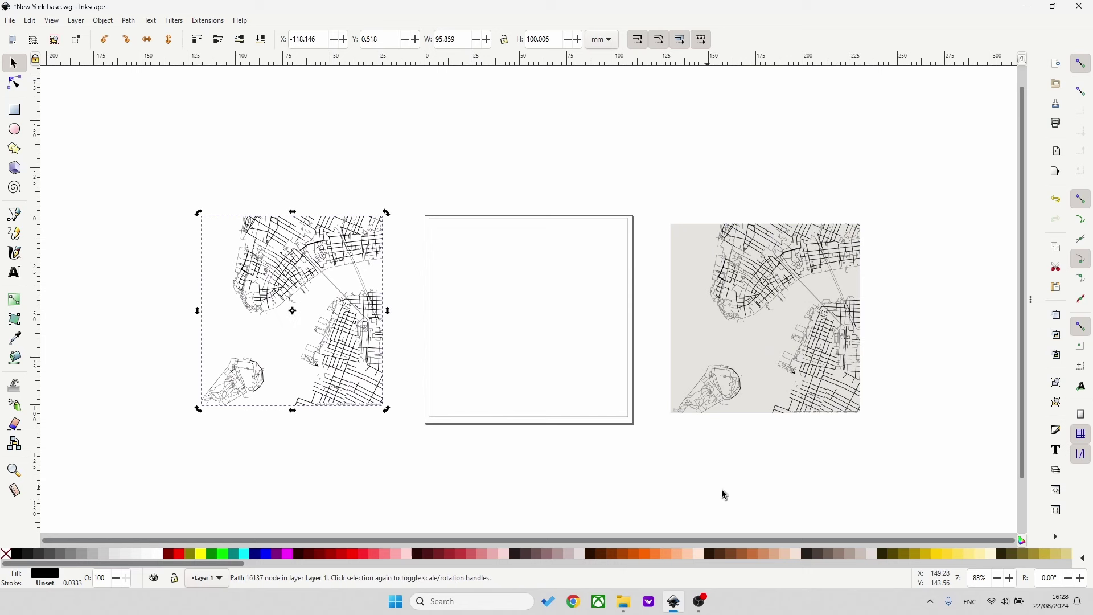
# Delete the source map image beside the page and move the traced street path into the page's square frame.
pyautogui.click(820, 397)
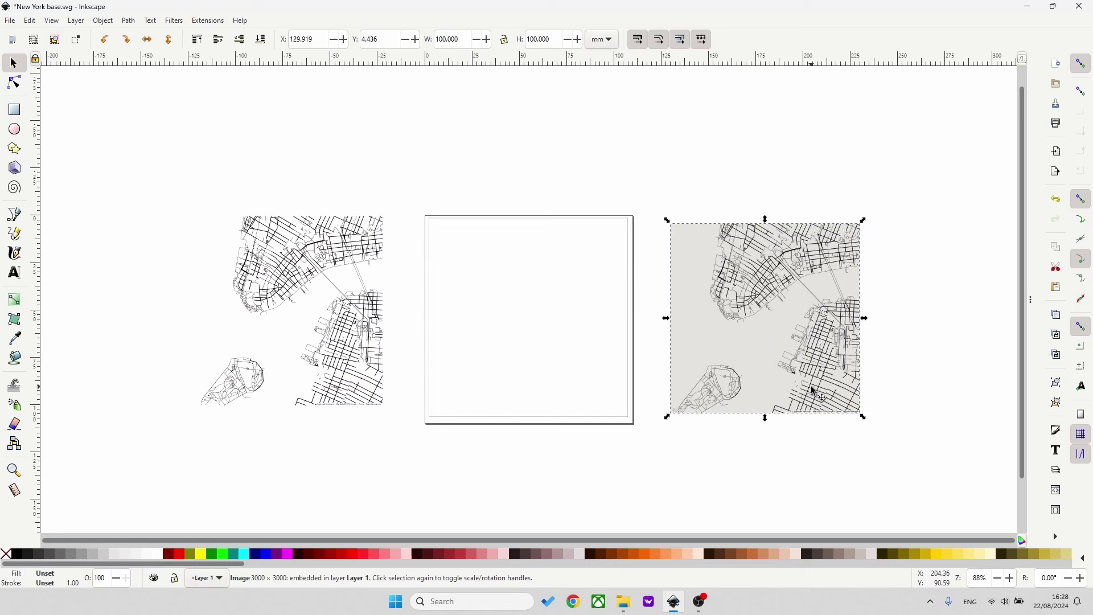
pyautogui.moveTo(815, 393); pyautogui.dragTo(569, 370)
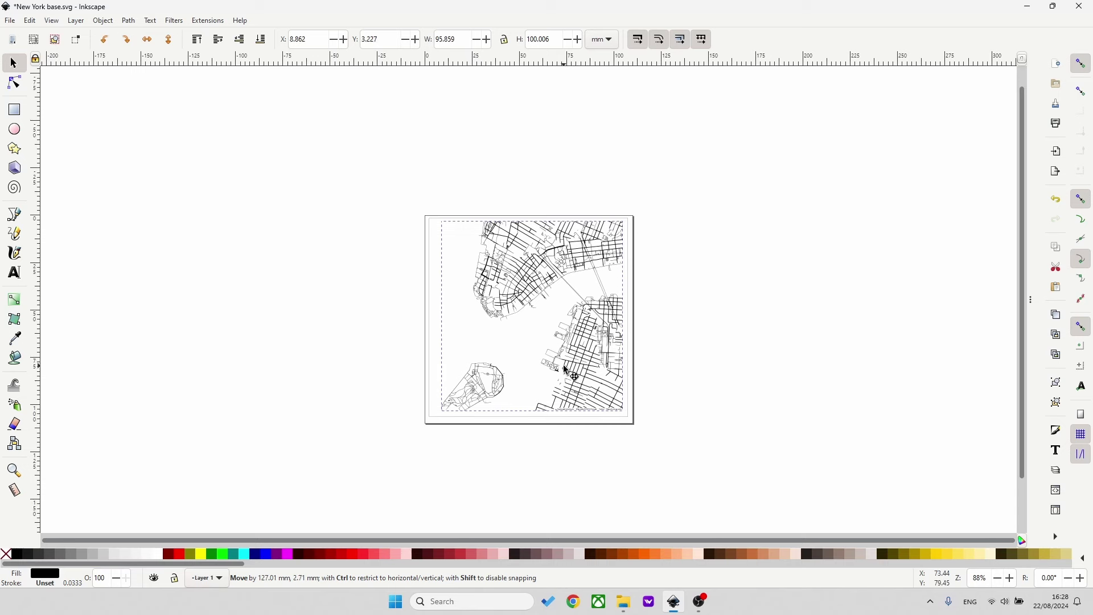
# Centre the traced street path and the square frame on each other both horizontally and vertically, relative to the selection area.
pyautogui.moveTo(644, 435); pyautogui.dragTo(361, 210)
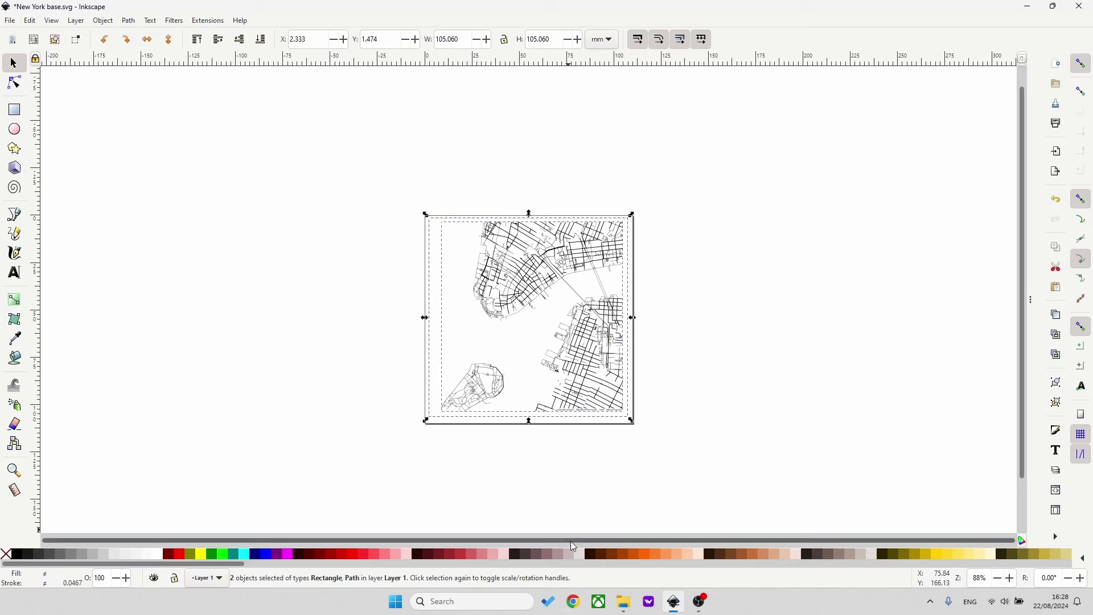
pyautogui.moveTo(1030, 300); pyautogui.dragTo(850, 315)
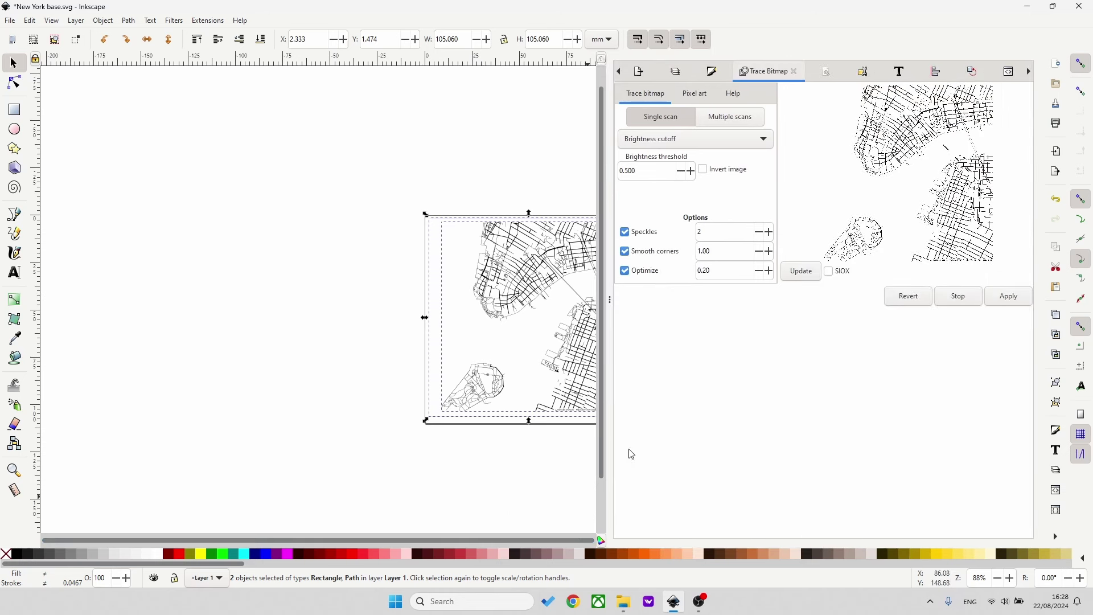
pyautogui.moveTo(610, 311); pyautogui.dragTo(710, 319)
pyautogui.click(936, 71)
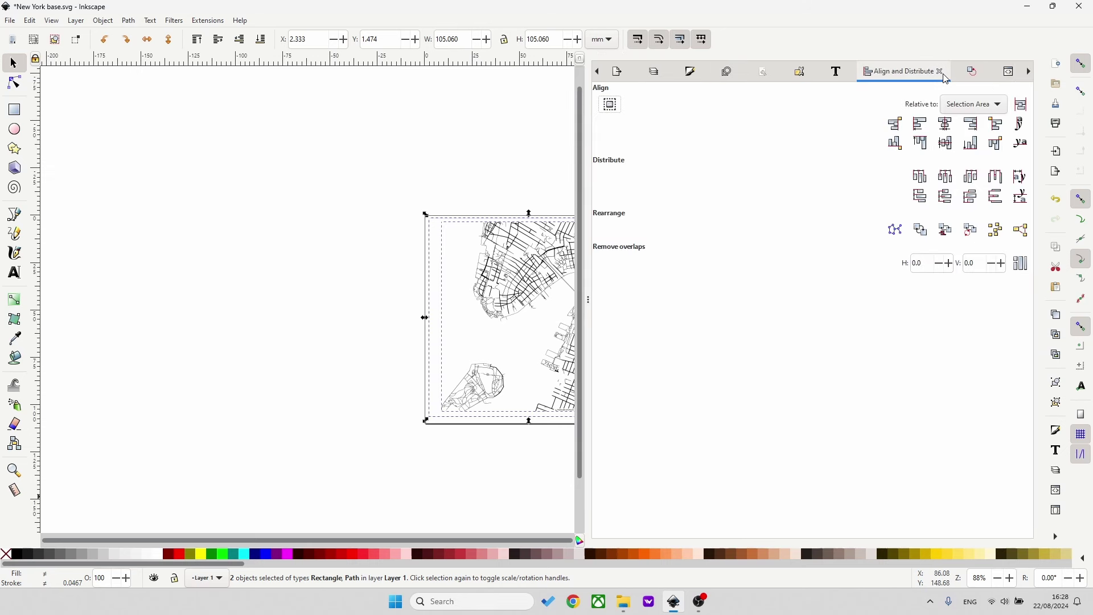
pyautogui.click(946, 126)
pyautogui.click(948, 147)
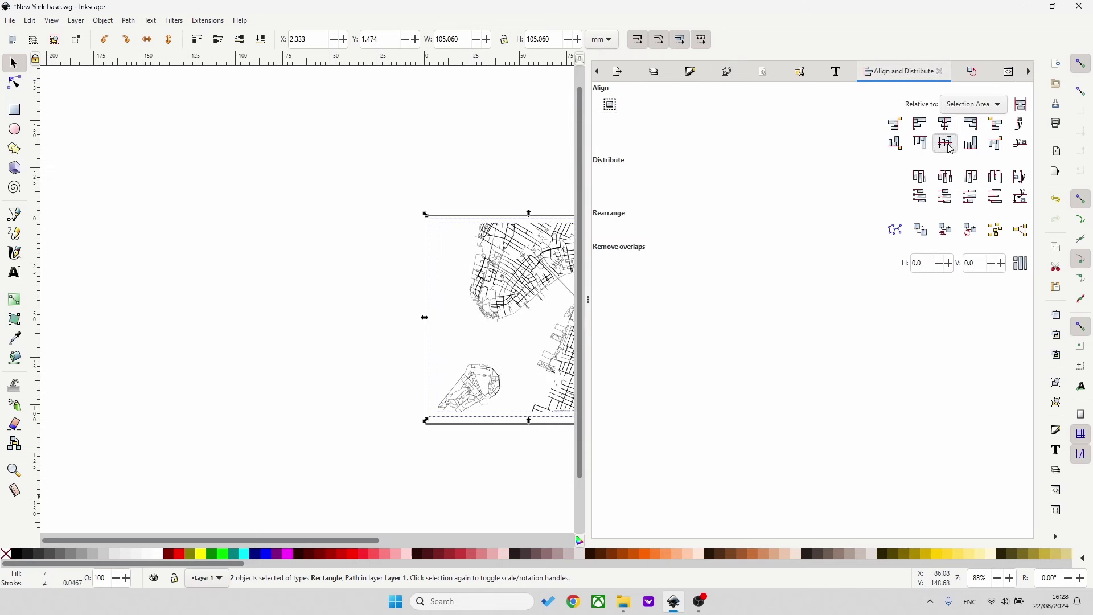
pyautogui.click(484, 514)
# Delete the path nodes that form the "Keyboard shortcuts" caption at the bottom of the traced street map.
pyautogui.moveTo(346, 540); pyautogui.dragTo(441, 540)
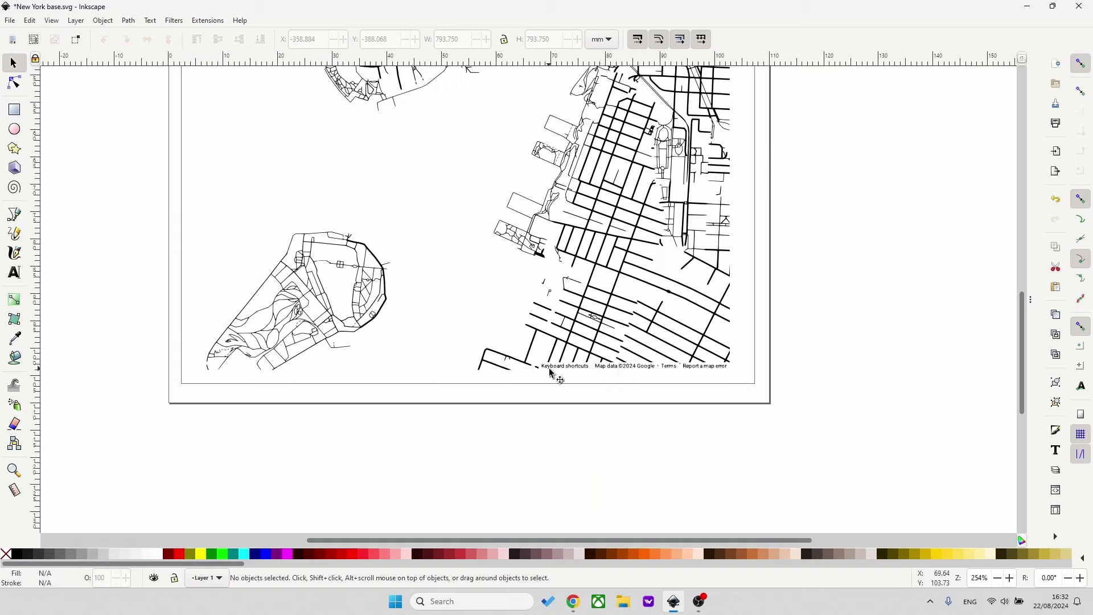
pyautogui.click(702, 339)
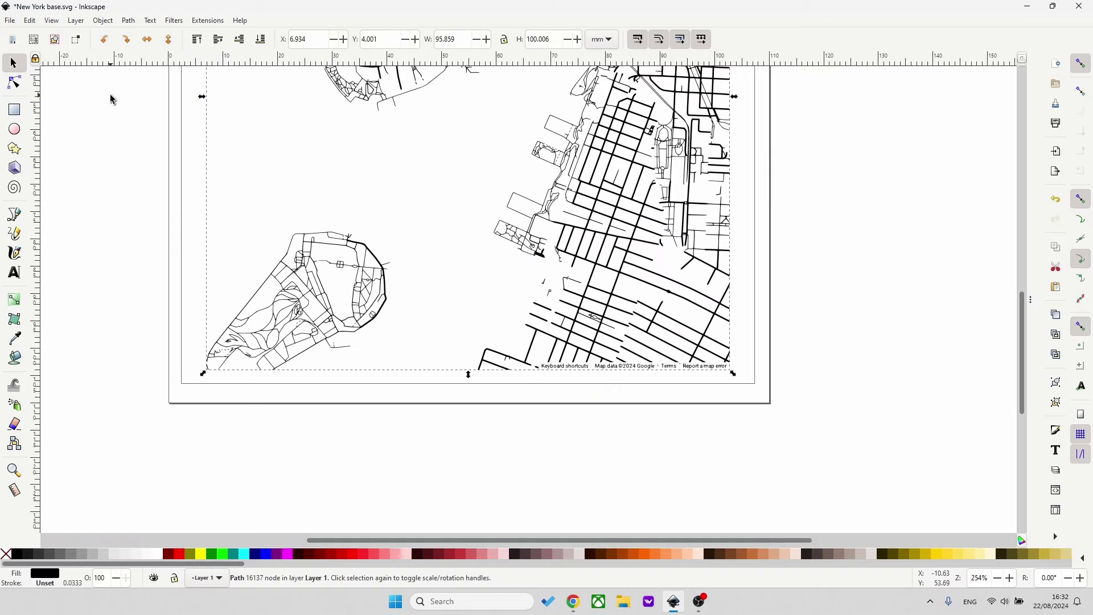
pyautogui.click(14, 82)
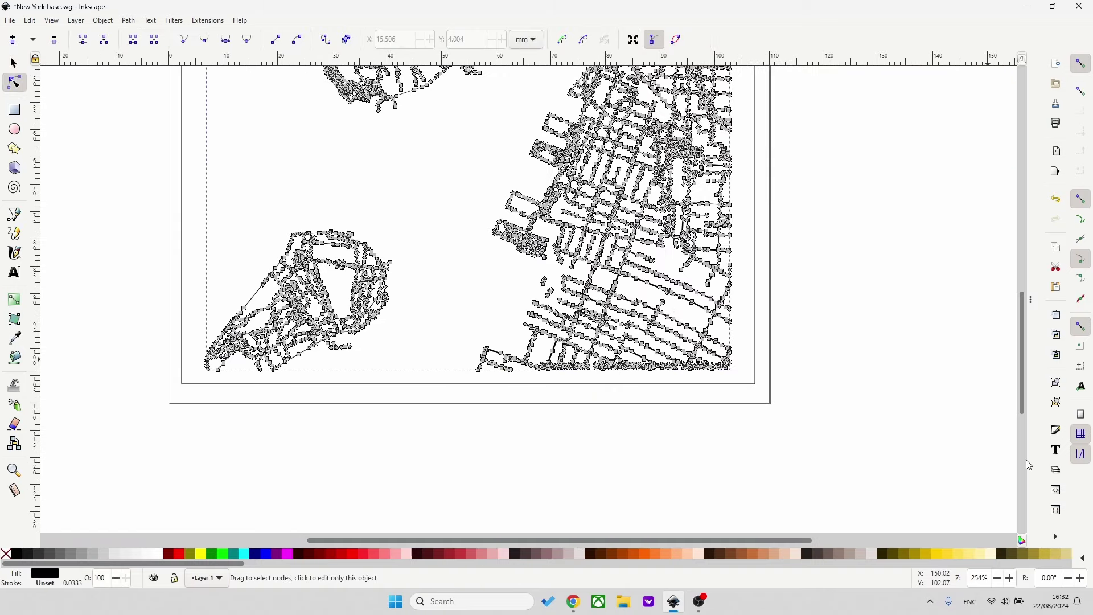
pyautogui.click(1012, 578)
pyautogui.click(1012, 578)
pyautogui.click(1011, 578)
pyautogui.click(1011, 578)
pyautogui.click(1011, 578)
pyautogui.moveTo(570, 540); pyautogui.dragTo(621, 525)
pyautogui.press('Escape')
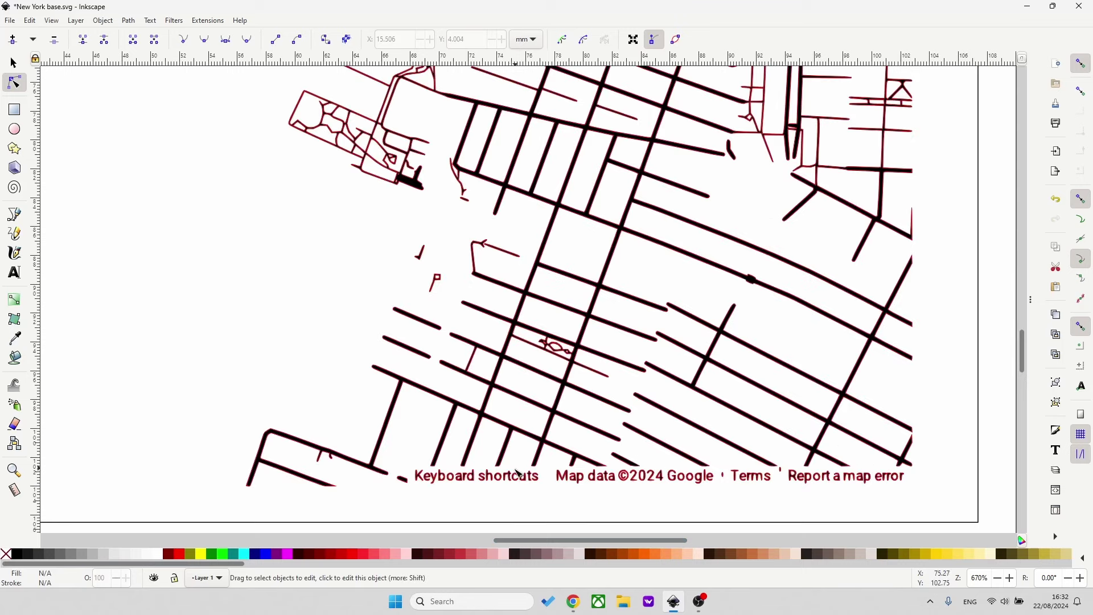
pyautogui.click(420, 477)
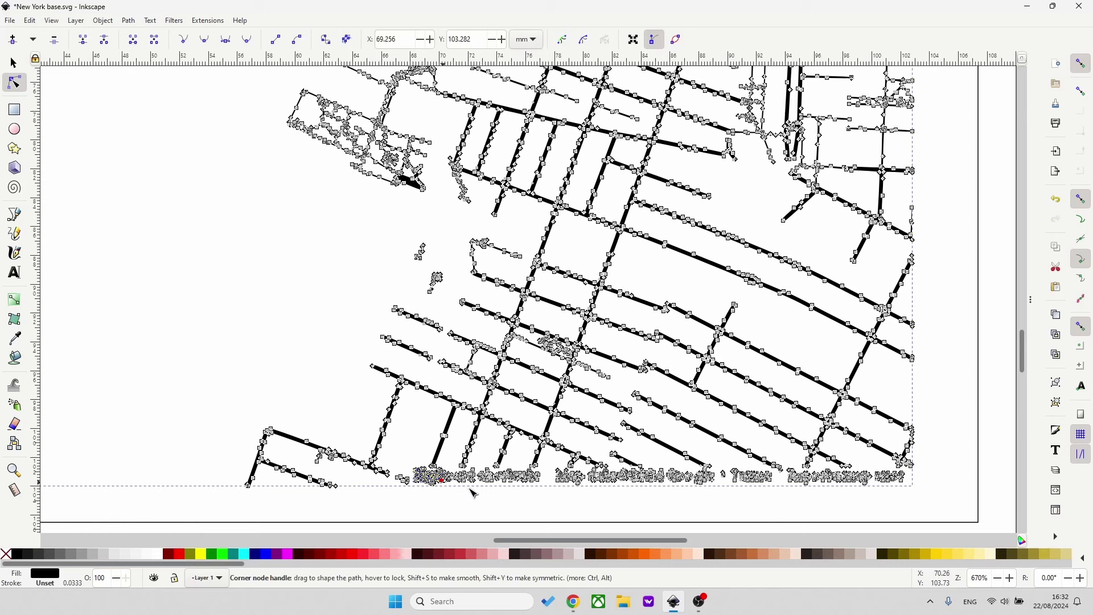
pyautogui.press('Delete')
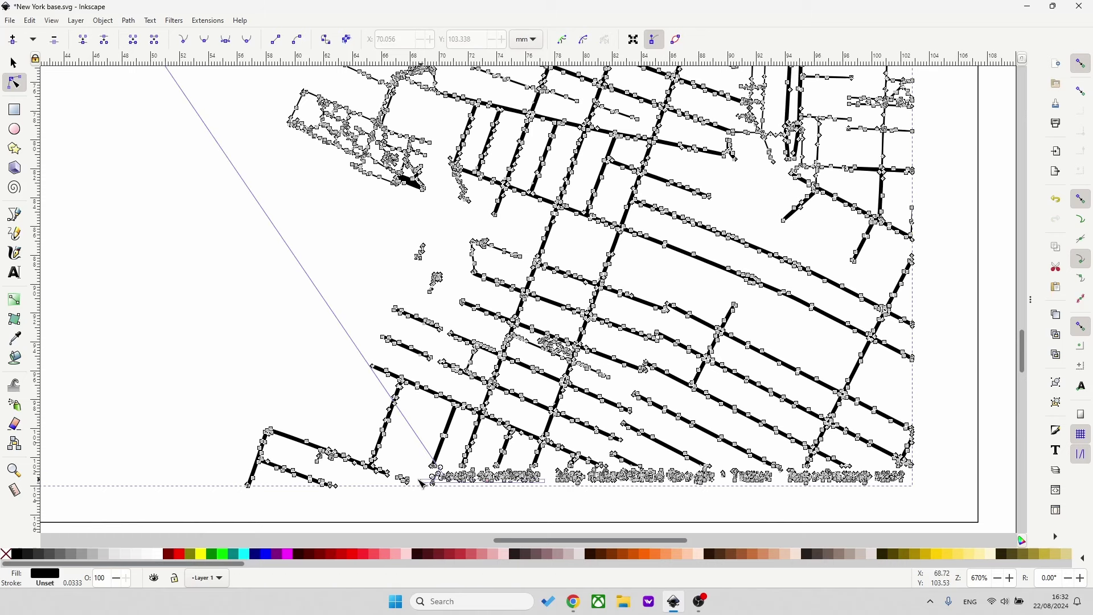
pyautogui.moveTo(423, 476); pyautogui.dragTo(423, 475)
pyautogui.press('Delete')
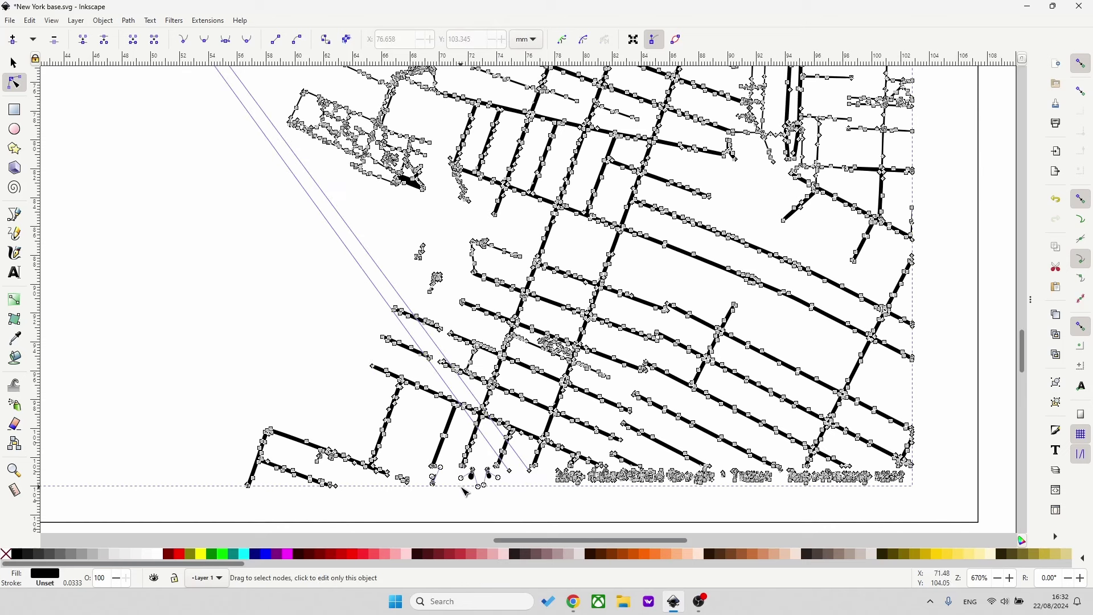
# Remove the leftover stray nodes of the "Keyboard shortcuts" caption below the streets.
pyautogui.click(474, 472)
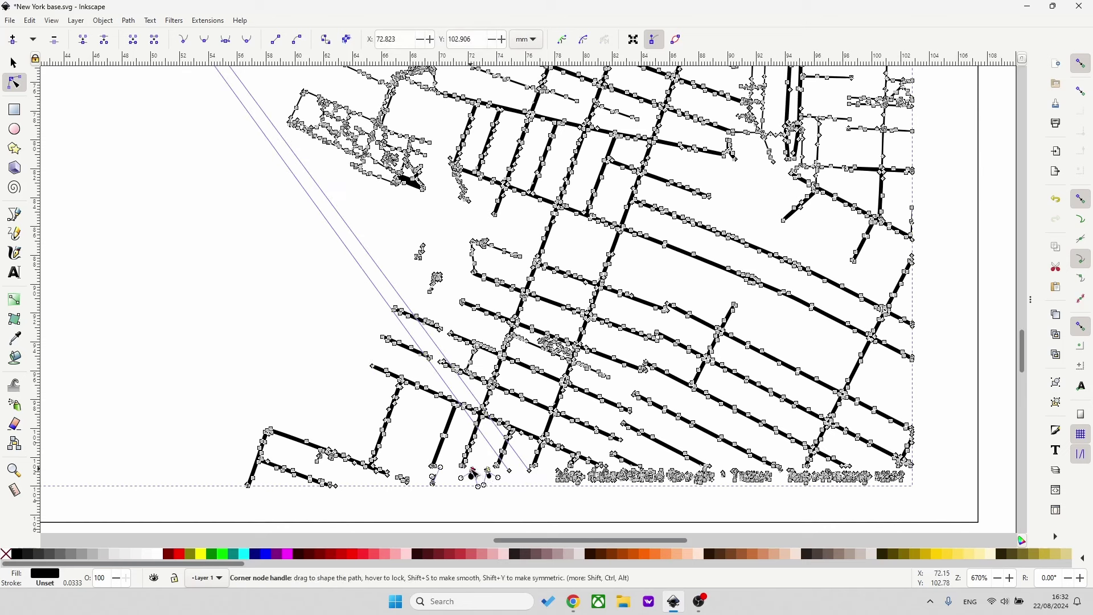
pyautogui.press('Delete')
pyautogui.moveTo(427, 476); pyautogui.dragTo(429, 477)
pyautogui.press('Delete')
pyautogui.click(510, 471)
pyautogui.press('Delete')
pyautogui.click(529, 471)
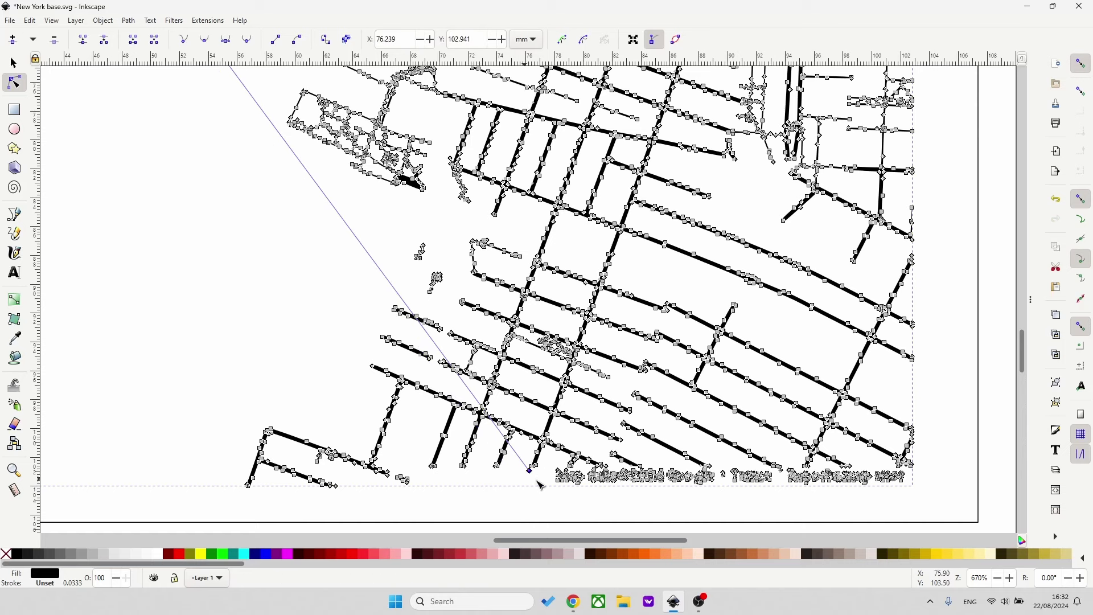
pyautogui.click(518, 502)
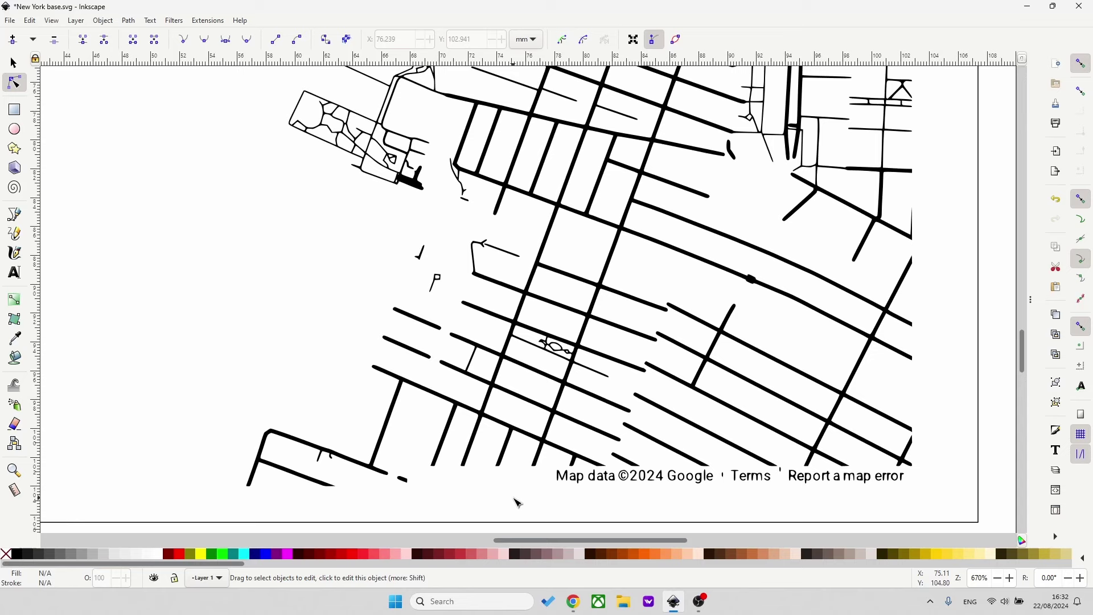
# Delete the nodes of the remaining attribution text along the map's bottom edge, starting with "Map data ©2024 Google".
pyautogui.click(613, 485)
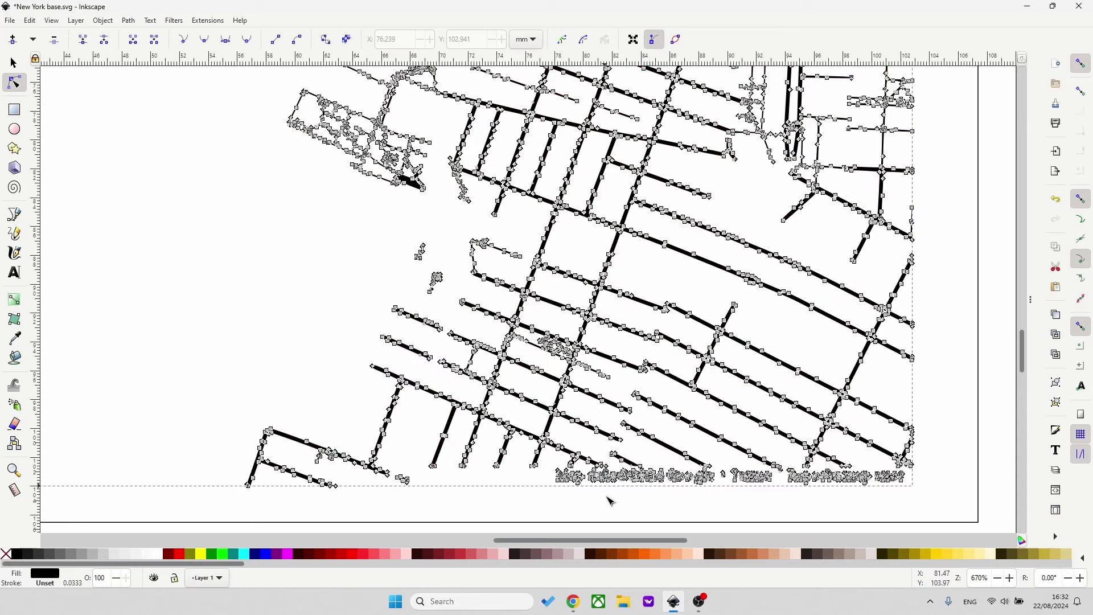
pyautogui.moveTo(617, 496); pyautogui.dragTo(552, 473)
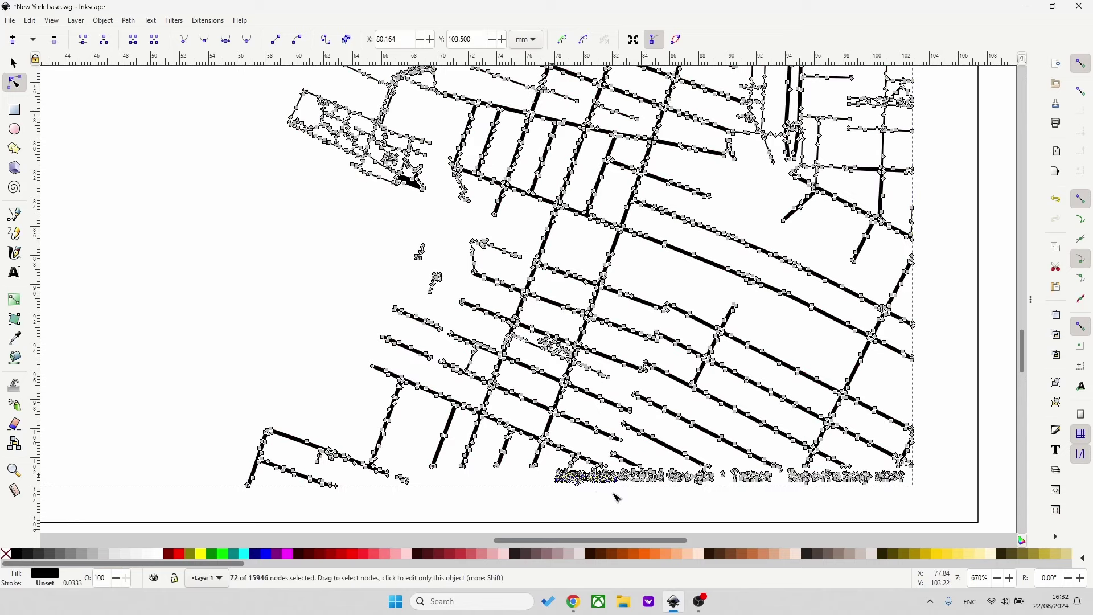
pyautogui.press('Delete')
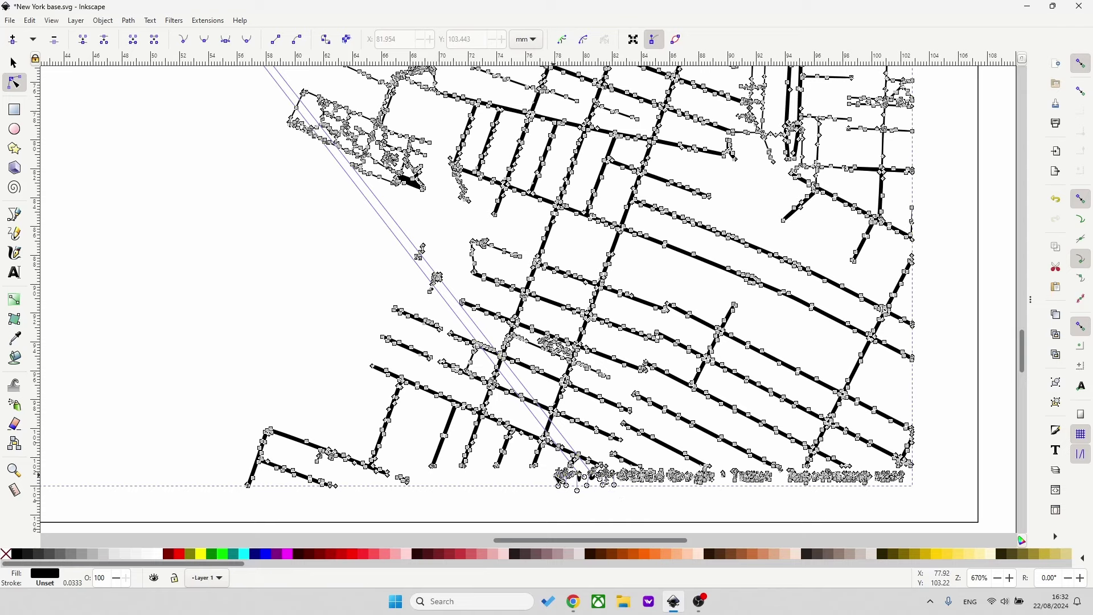
pyautogui.click(1009, 578)
pyautogui.click(1009, 579)
pyautogui.click(1009, 579)
pyautogui.click(1009, 578)
pyautogui.click(1009, 578)
pyautogui.click(1009, 579)
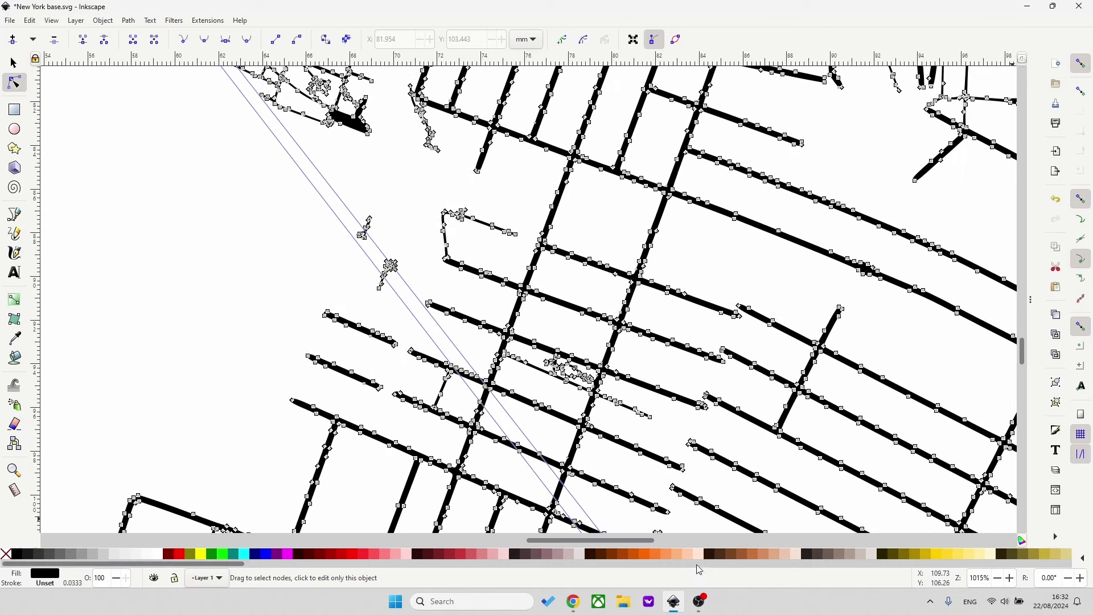
pyautogui.moveTo(626, 541); pyautogui.dragTo(656, 541)
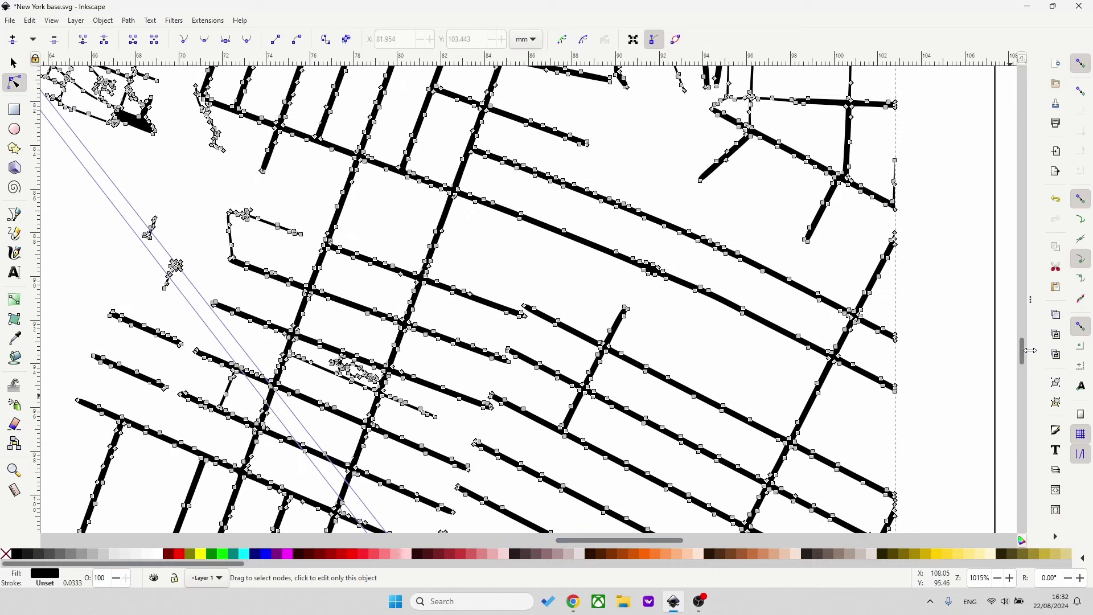
pyautogui.moveTo(1025, 357); pyautogui.dragTo(1025, 372)
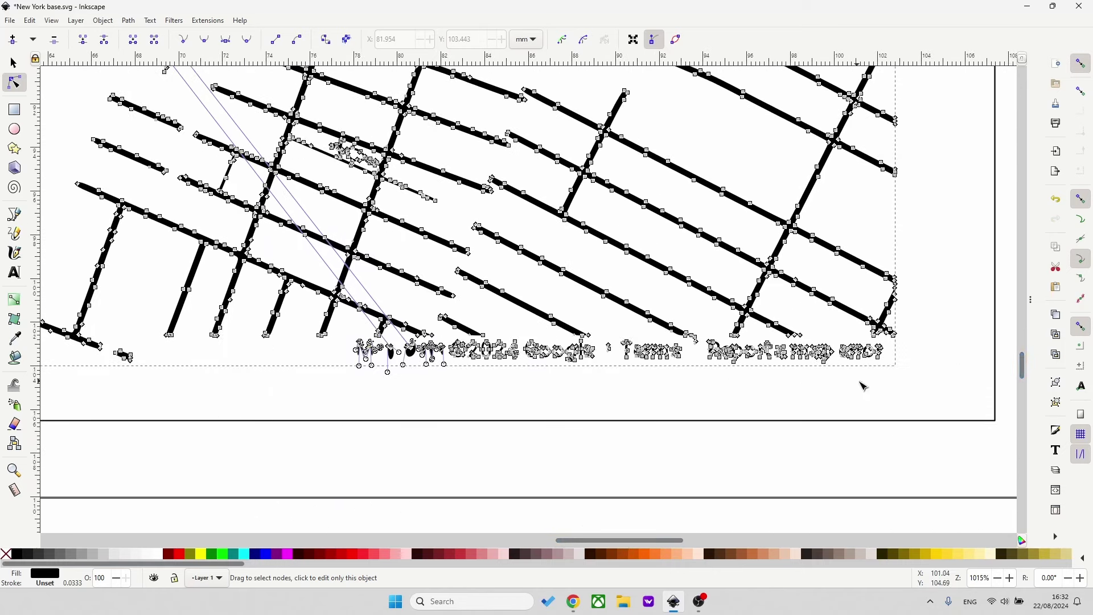
pyautogui.moveTo(739, 369); pyautogui.dragTo(348, 345)
pyautogui.press('Delete')
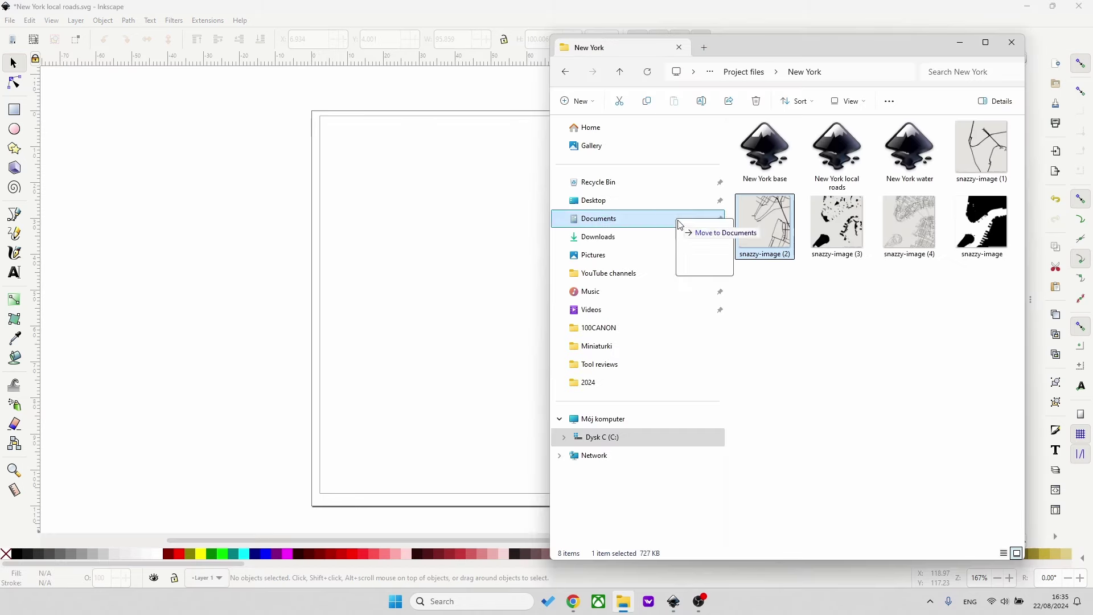
# Import snazzy-image (2) from the New York folder into the local roads document and size it to 100 × 100 mm.
pyautogui.moveTo(681, 225); pyautogui.dragTo(446, 263)
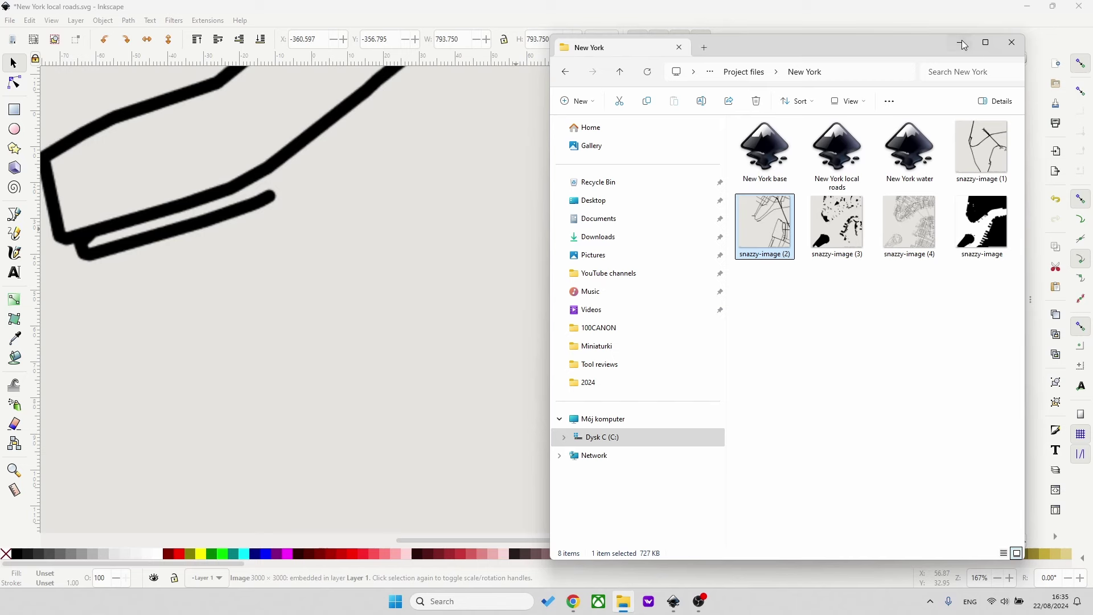
pyautogui.click(963, 45)
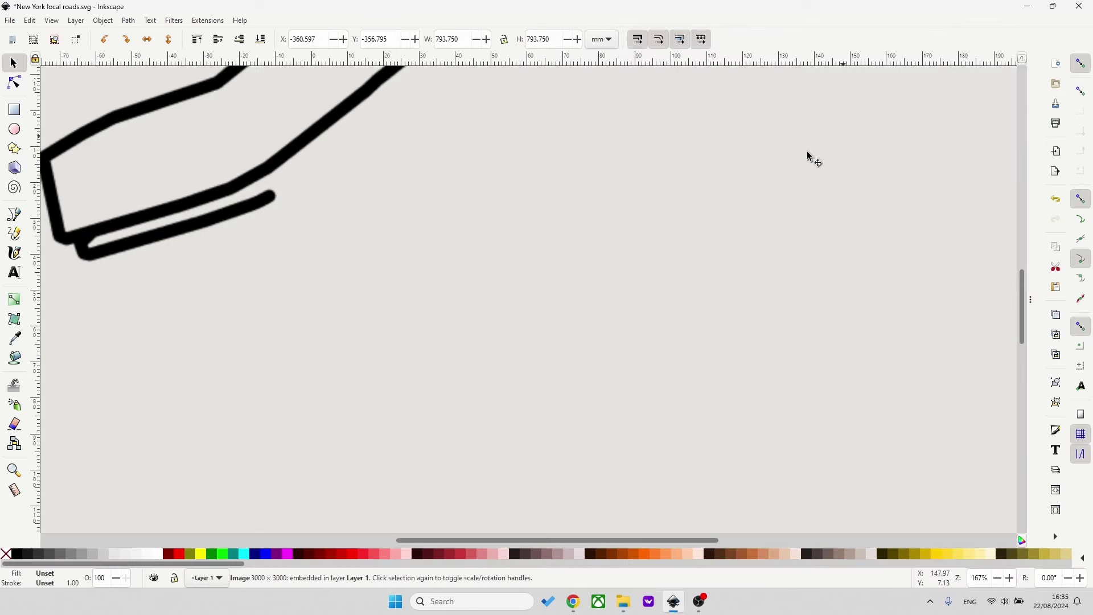
pyautogui.tripleClick(437, 41)
pyautogui.write('1')
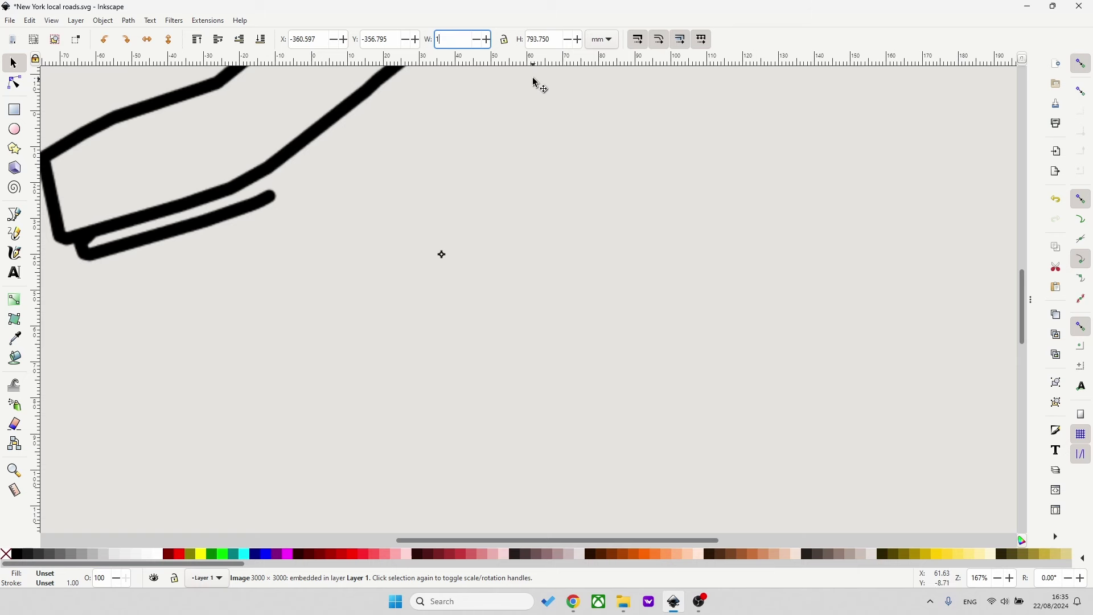
pyautogui.write('00')
pyautogui.tripleClick(555, 38)
pyautogui.write('100')
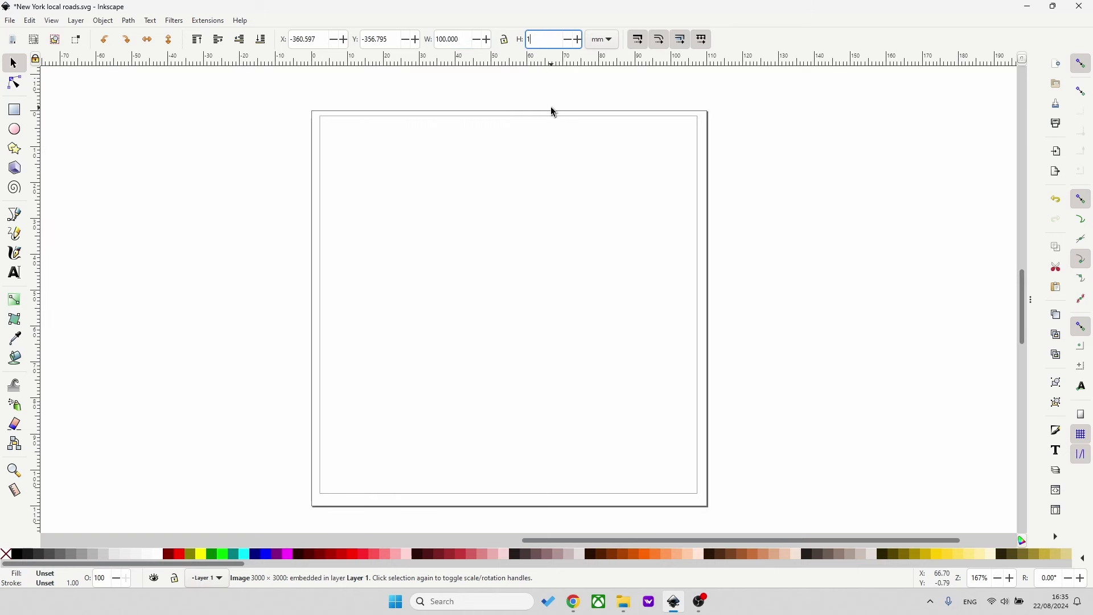
pyautogui.press('Return')
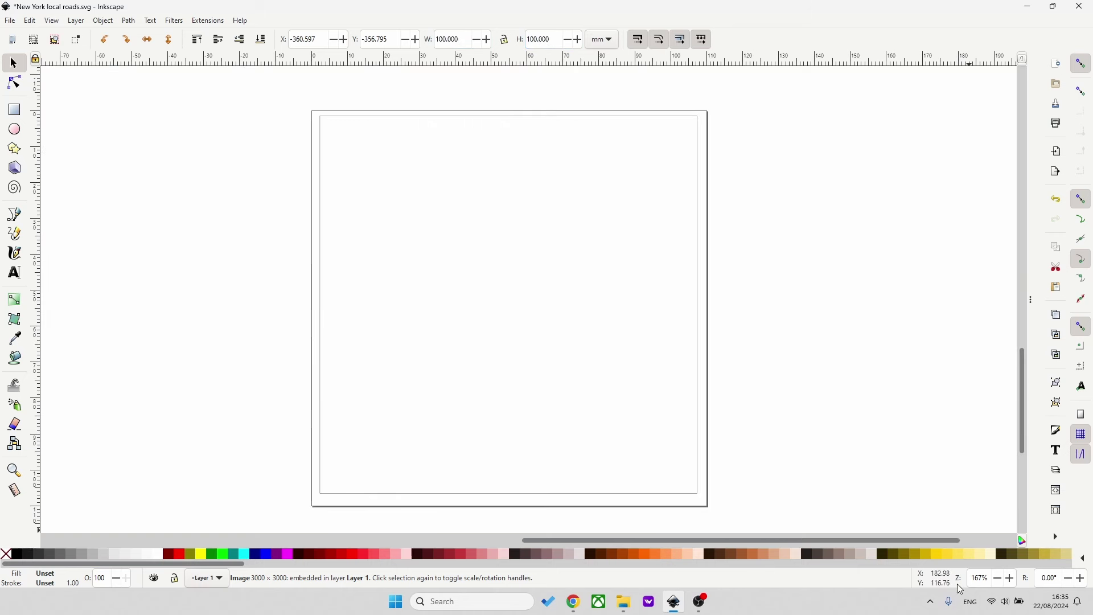
# Move the imported road map image to the empty canvas just right of the page.
pyautogui.click(1004, 578)
pyautogui.click(1004, 578)
pyautogui.click(1004, 578)
pyautogui.click(1004, 578)
pyautogui.click(1004, 578)
pyautogui.click(1004, 578)
pyautogui.moveTo(287, 92); pyautogui.dragTo(598, 315)
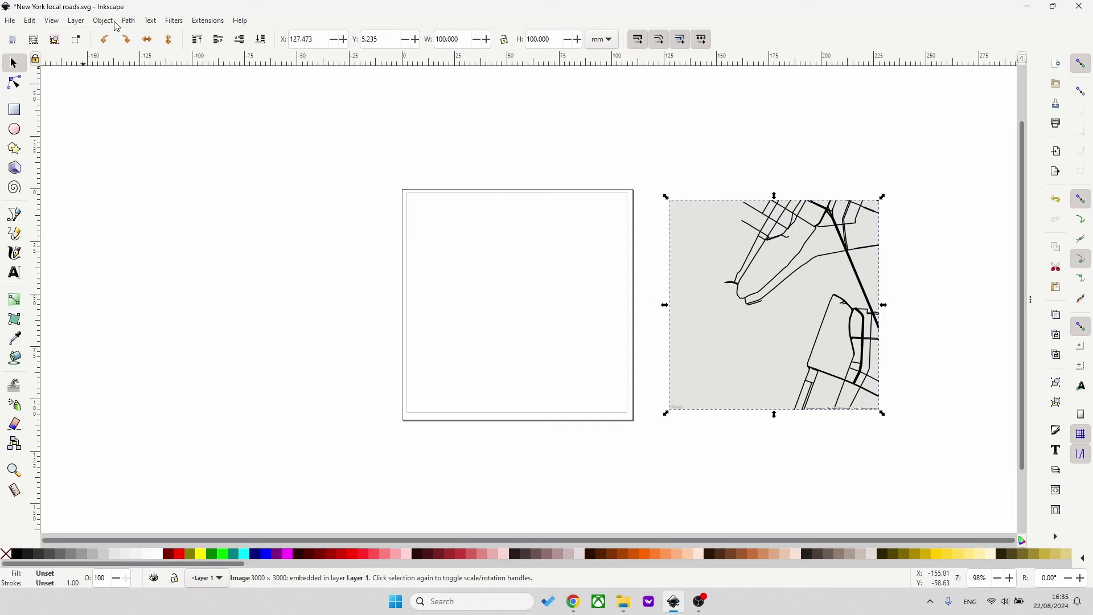
# Trace the road map image into a vector path with a single-scan brightness cutoff at threshold 0.500.
pyautogui.click(128, 21)
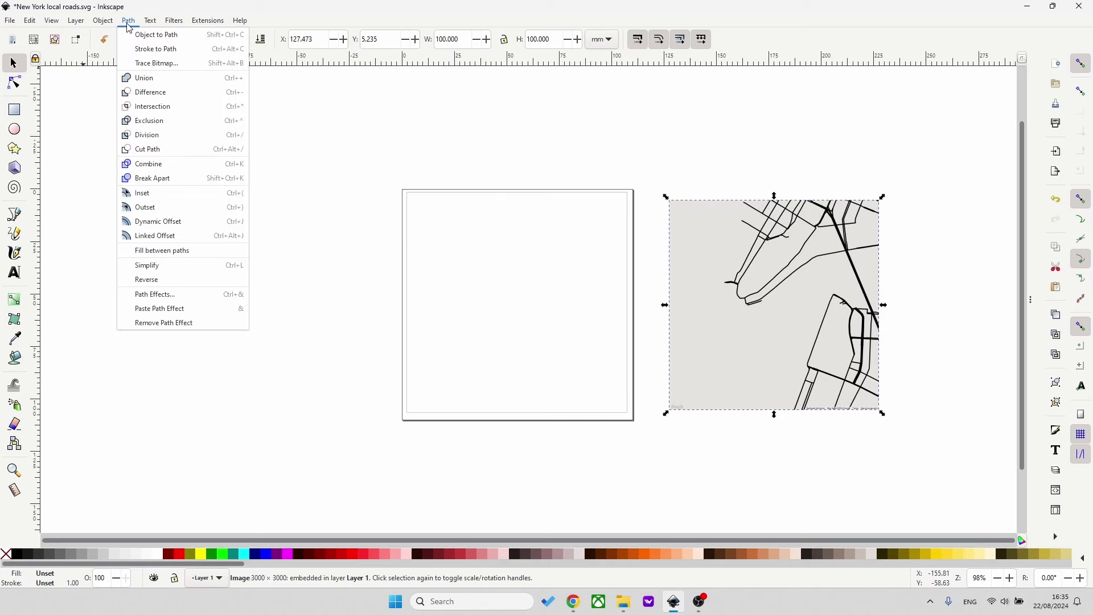
pyautogui.click(142, 63)
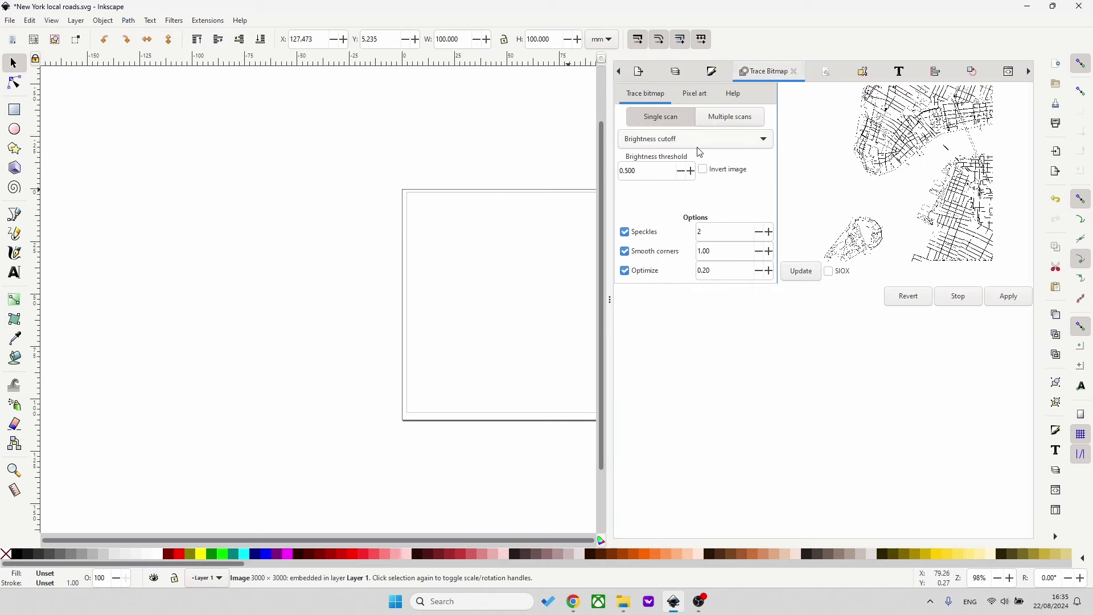
pyautogui.click(1017, 305)
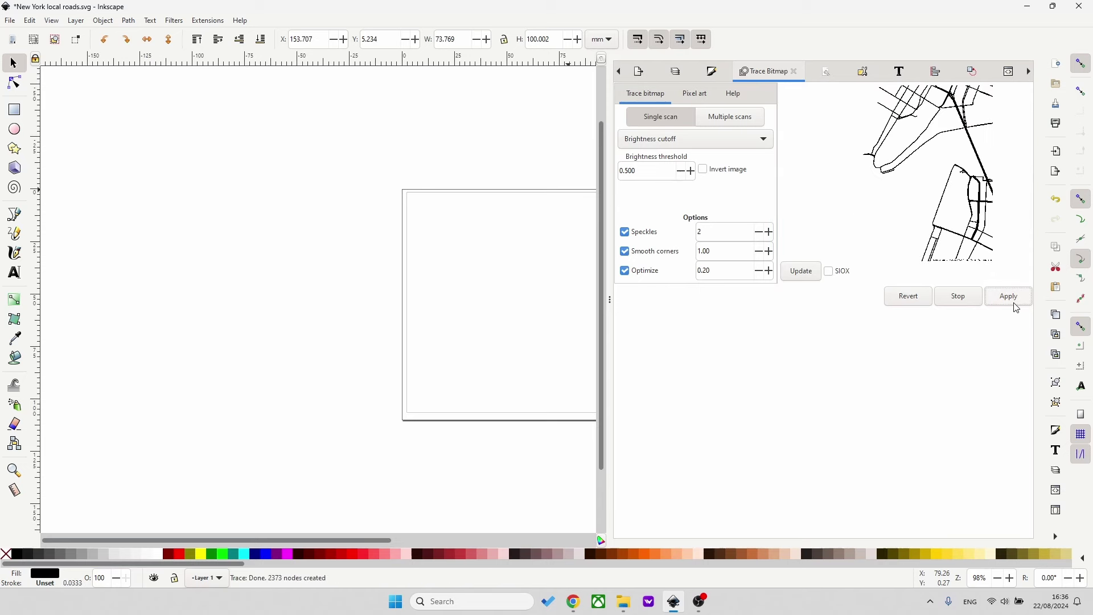
pyautogui.moveTo(610, 297); pyautogui.dragTo(1029, 299)
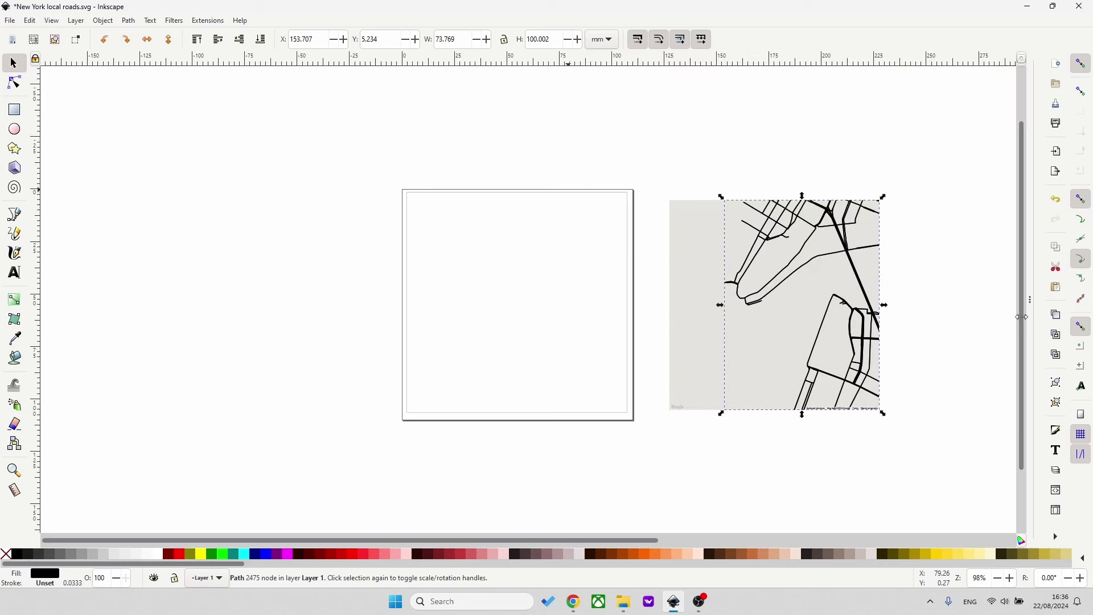
# Move the traced road path to the left of the page and delete the original bitmap image.
pyautogui.moveTo(811, 303)
pyautogui.mouseDown()
pyautogui.moveTo(390, 280)
pyautogui.moveTo(263, 286)
pyautogui.mouseUp()
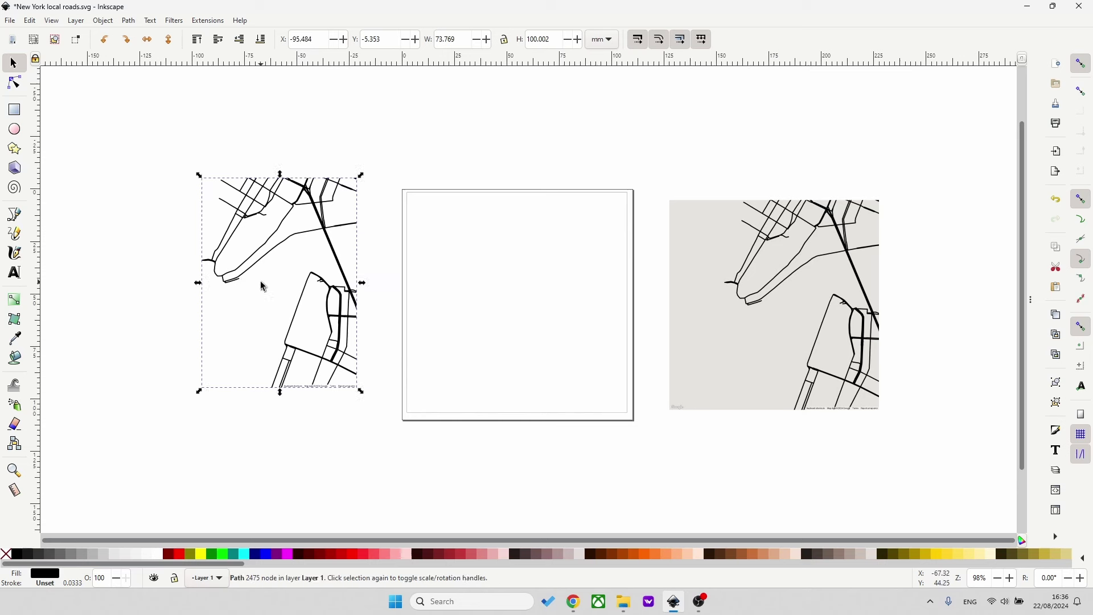
pyautogui.click(811, 316)
pyautogui.press('Delete')
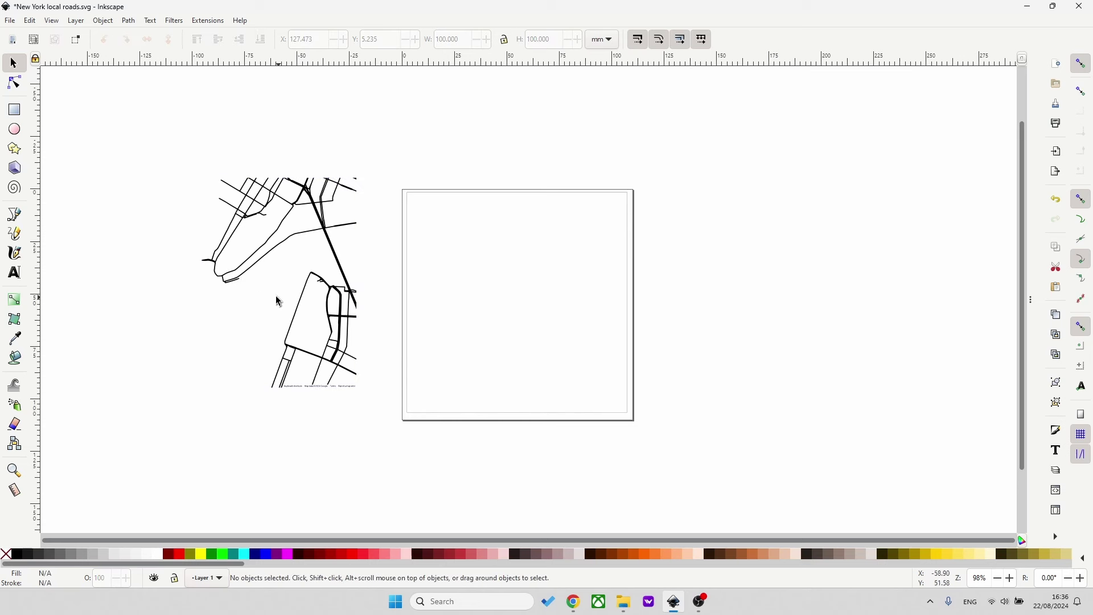
# Move the traced road path into the page's square frame and select it together with the frame.
pyautogui.click(333, 309)
pyautogui.moveTo(359, 300); pyautogui.dragTo(598, 320)
pyautogui.moveTo(752, 472); pyautogui.dragTo(268, 112)
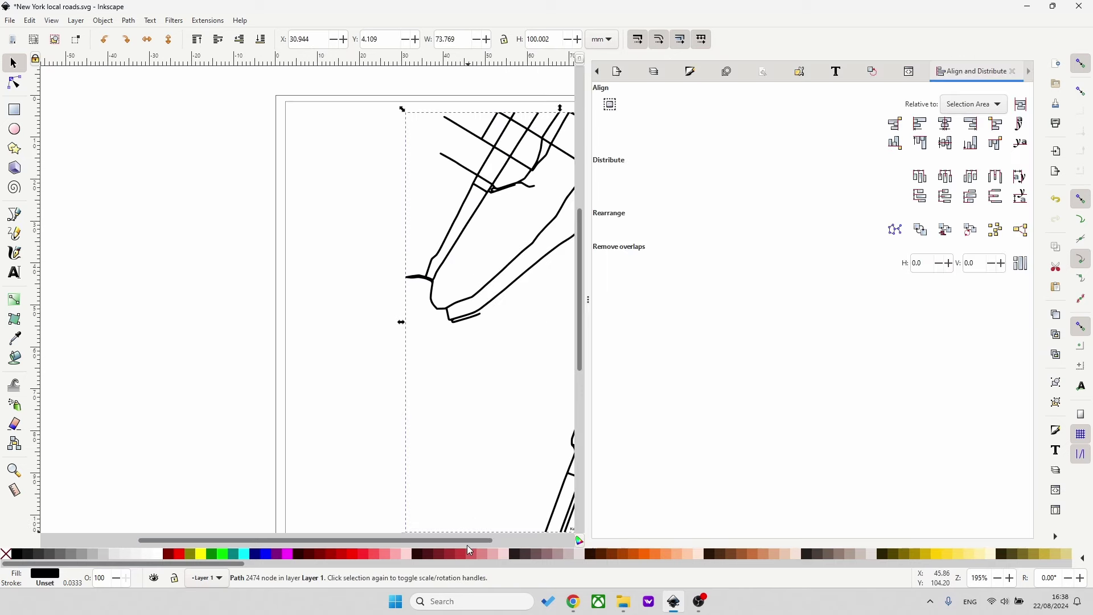
pyautogui.moveTo(470, 540); pyautogui.dragTo(550, 545)
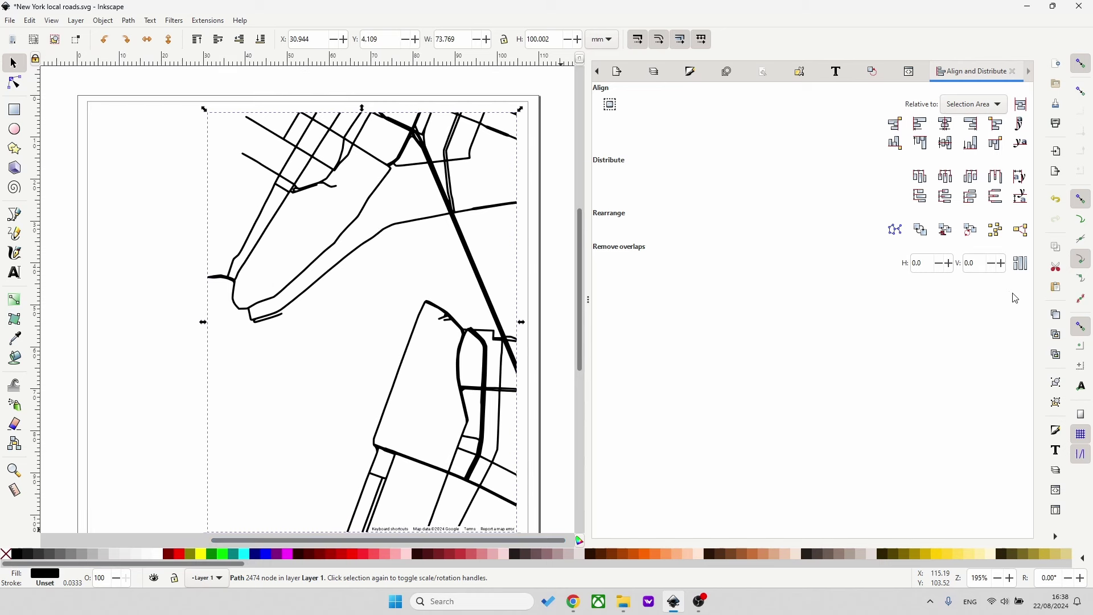
# Remove the traced road path's fill and give it a flat black stroke.
pyautogui.click(692, 72)
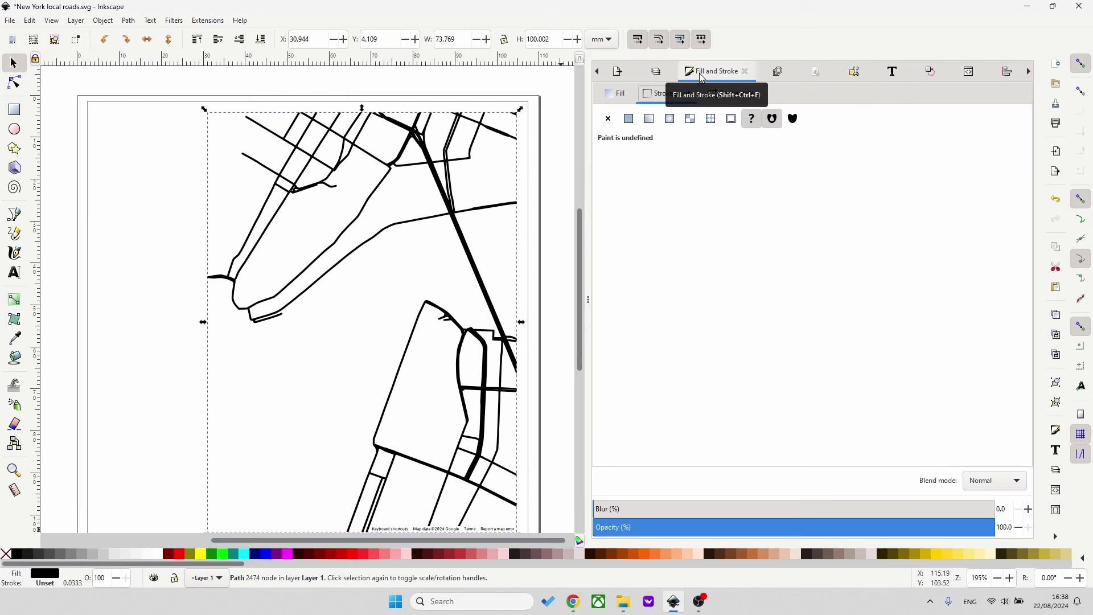
pyautogui.click(617, 93)
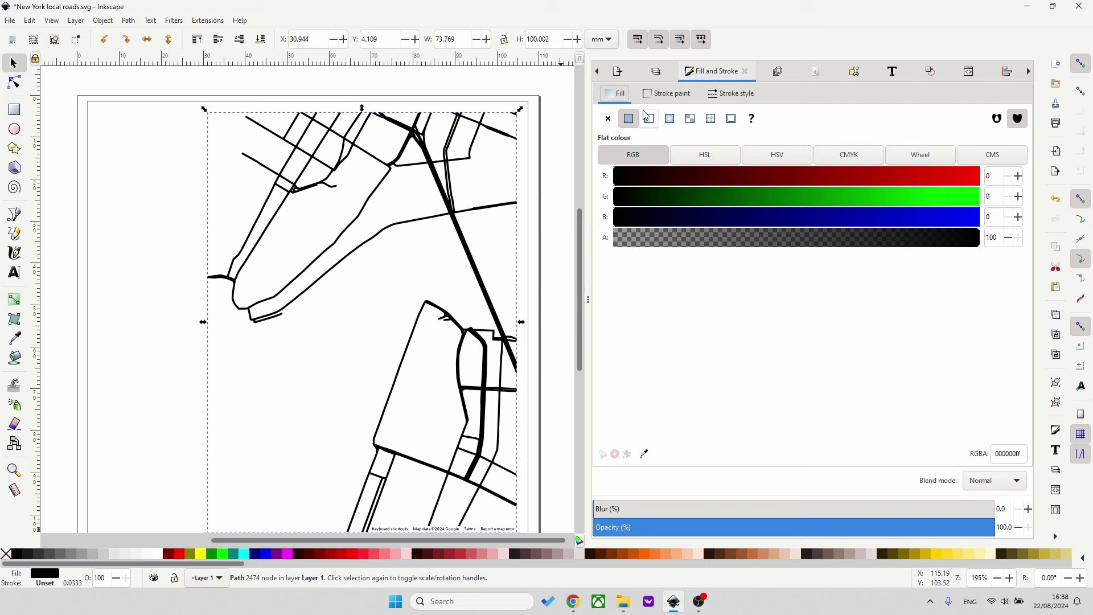
pyautogui.click(610, 120)
pyautogui.click(669, 93)
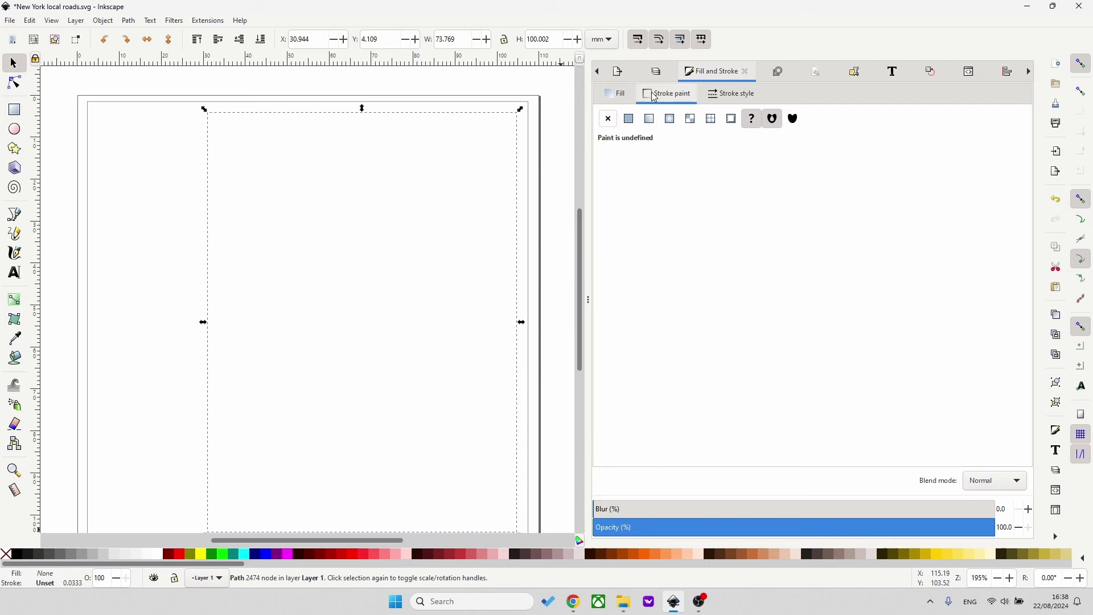
pyautogui.click(630, 120)
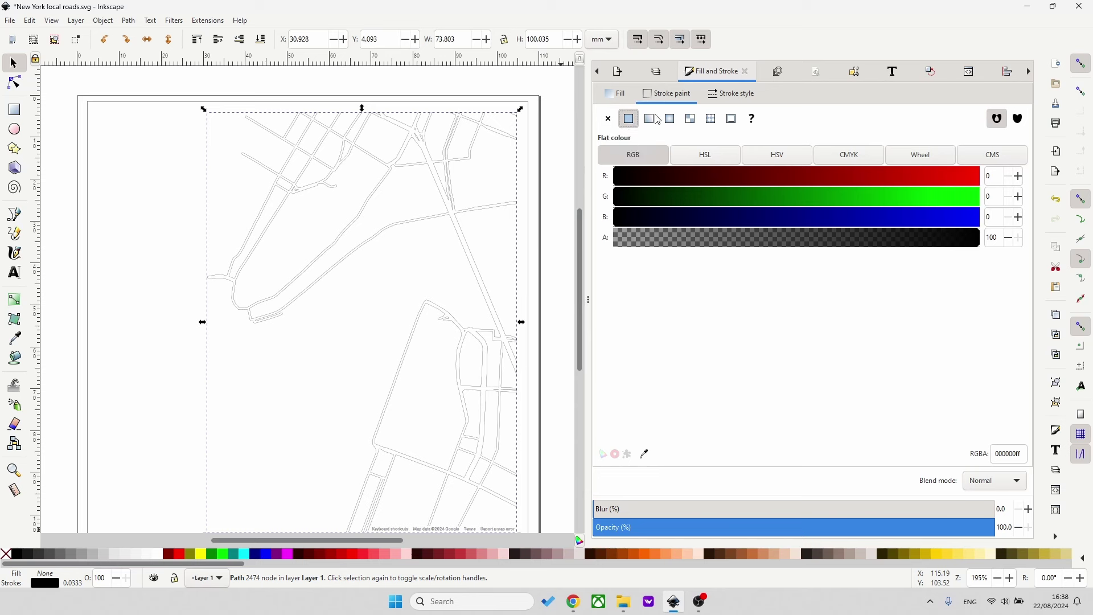
# Set the road path's stroke width to 0.060 mm.
pyautogui.click(732, 93)
pyautogui.click(653, 121)
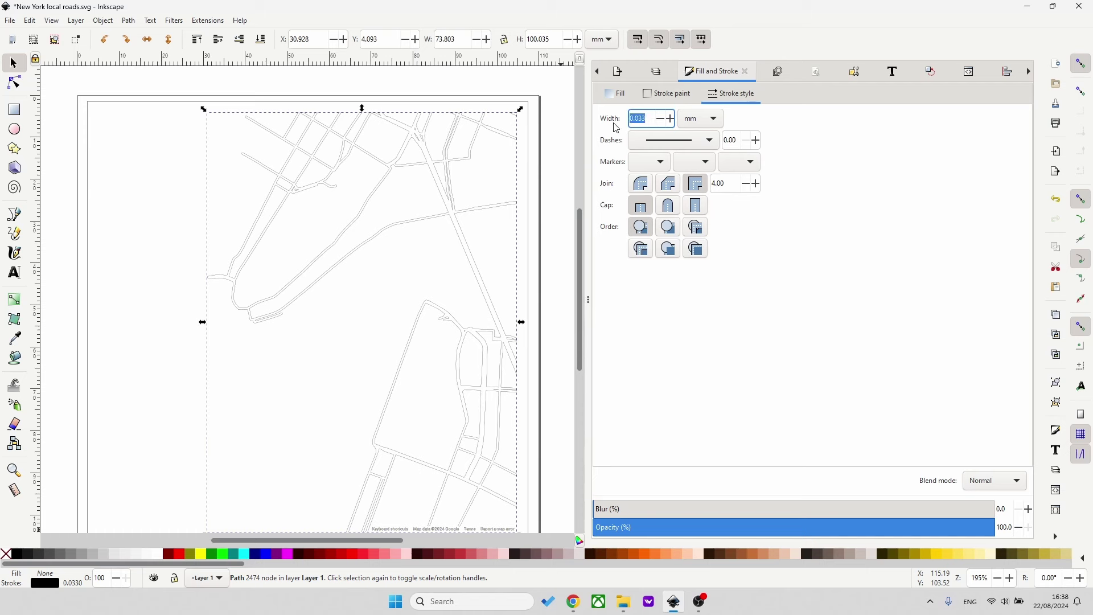
pyautogui.press('Return')
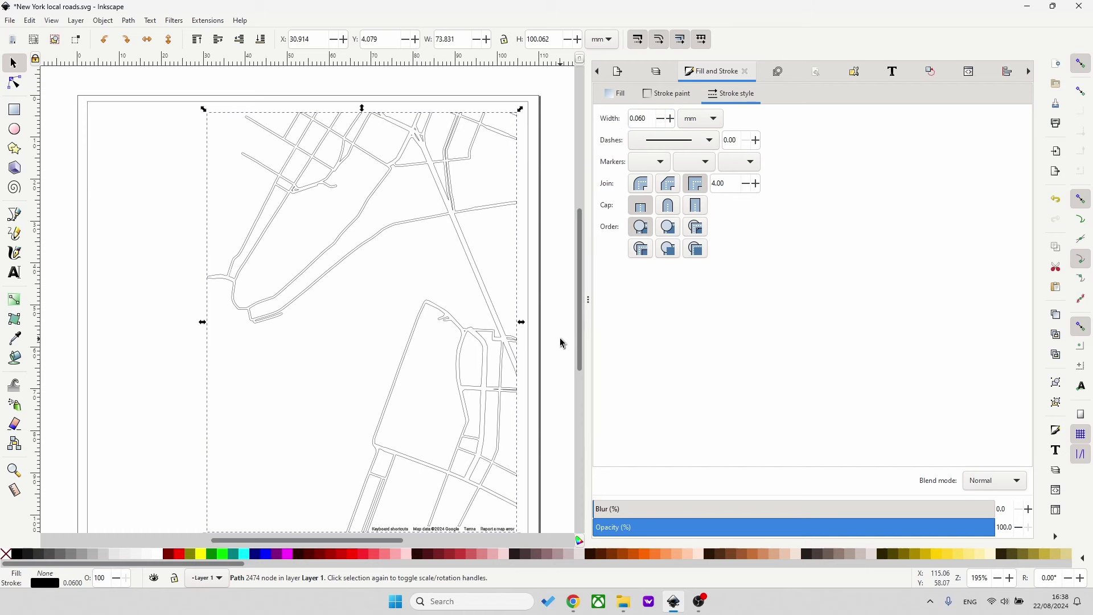
# Collapse the docked dialogs and draw a rectangle about 100 by 100 mm around the roads, inside the square frame.
pyautogui.moveTo(589, 300); pyautogui.dragTo(750, 304)
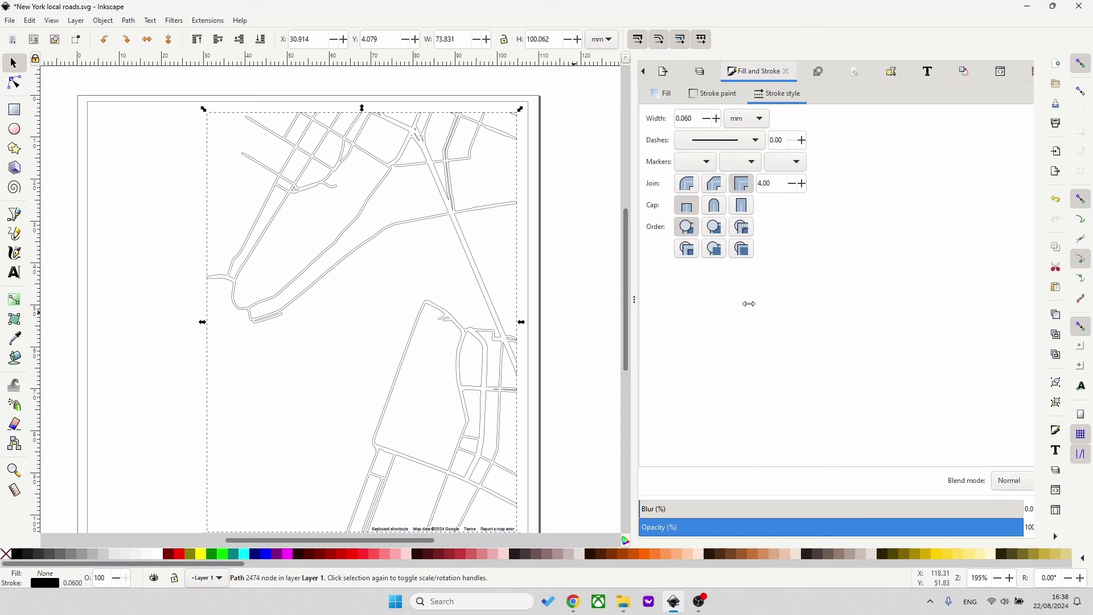
pyautogui.click(607, 297)
pyautogui.click(540, 254)
pyautogui.moveTo(512, 540); pyautogui.dragTo(398, 529)
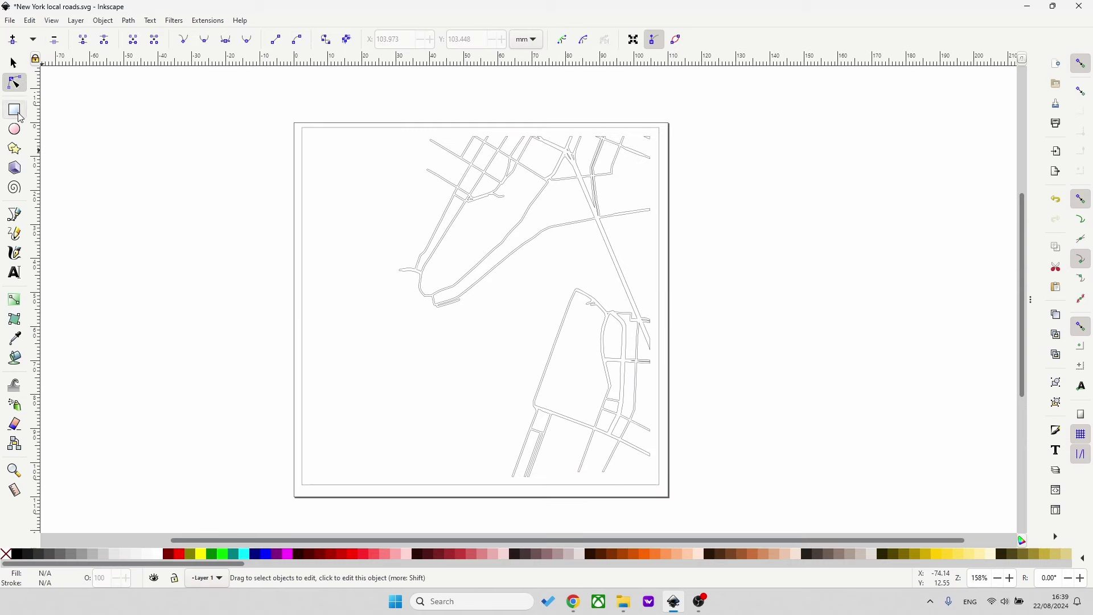
pyautogui.click(14, 110)
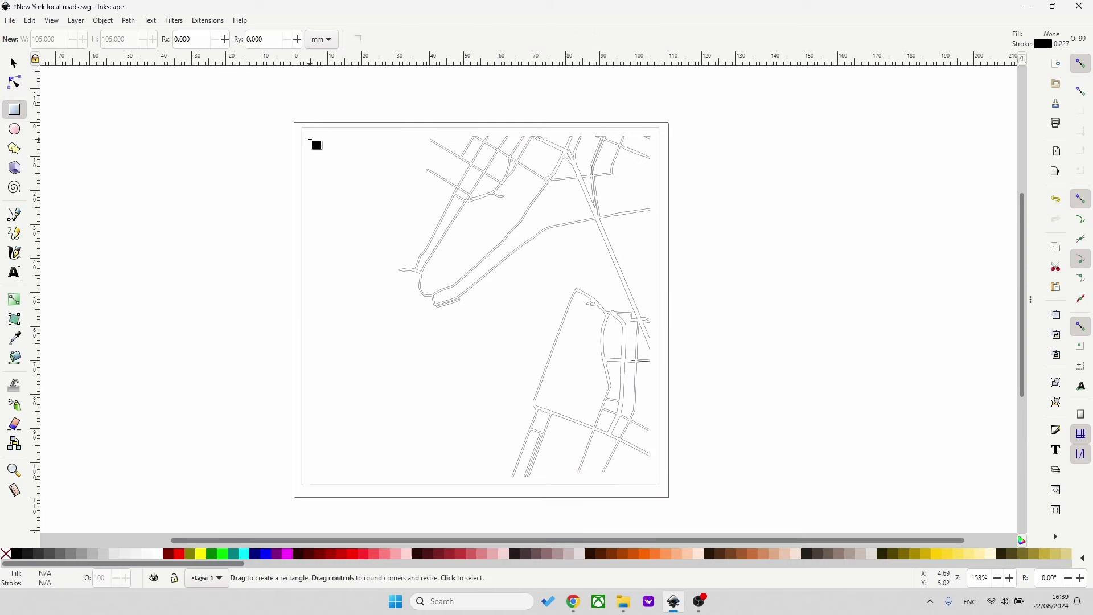
pyautogui.moveTo(309, 137); pyautogui.dragTo(648, 478)
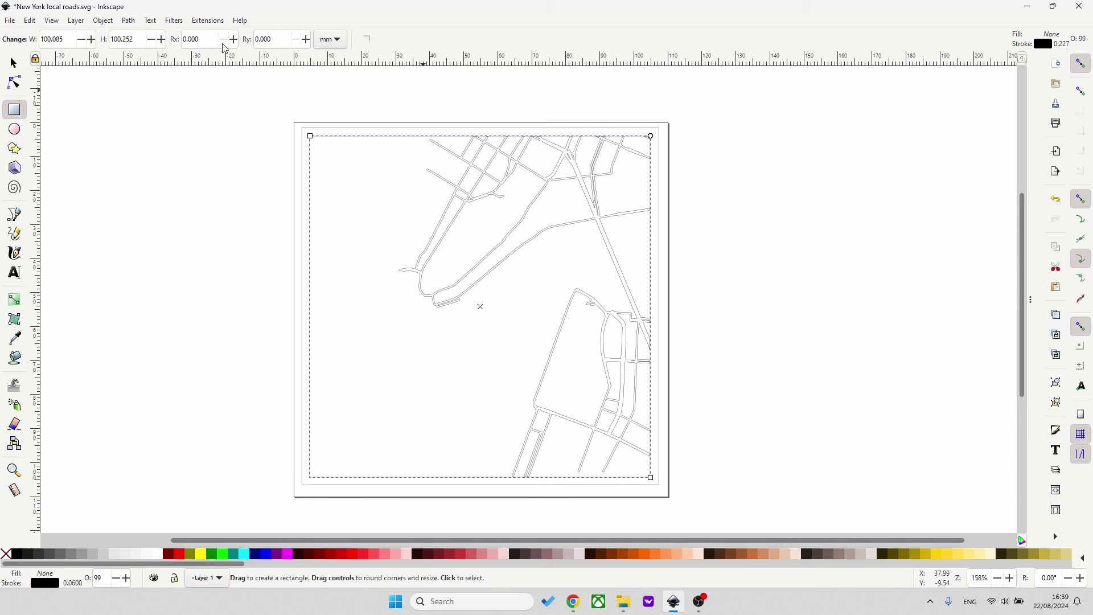
# Set the new rectangle's width and height to 100 mm and deselect it.
pyautogui.click(82, 41)
pyautogui.doubleClick(43, 41)
pyautogui.write('100')
pyautogui.press('Tab')
pyautogui.write('100')
pyautogui.press('Return')
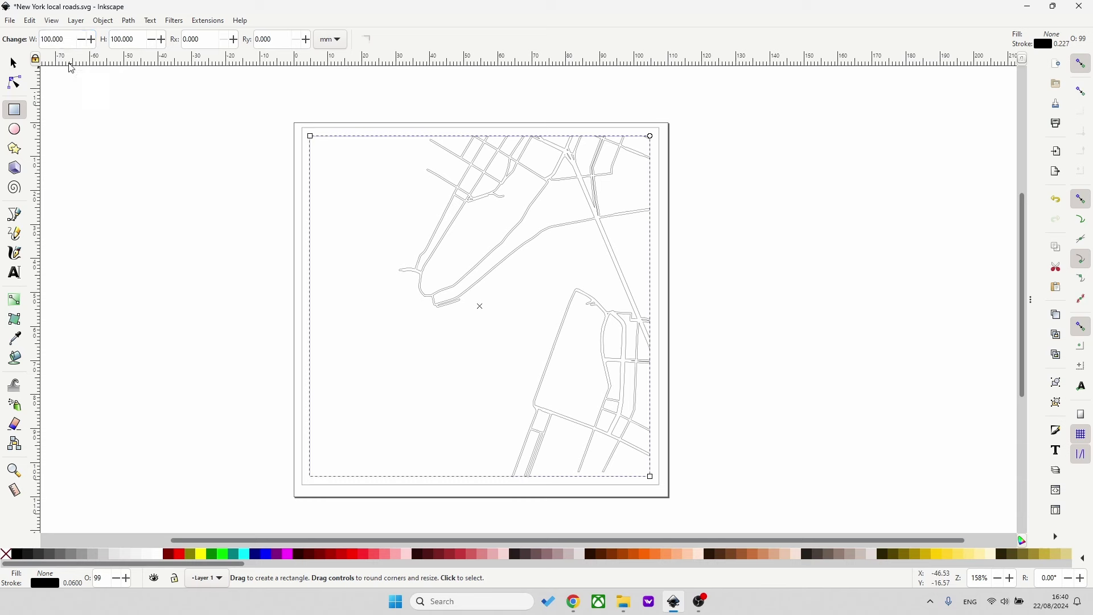
pyautogui.press('s')
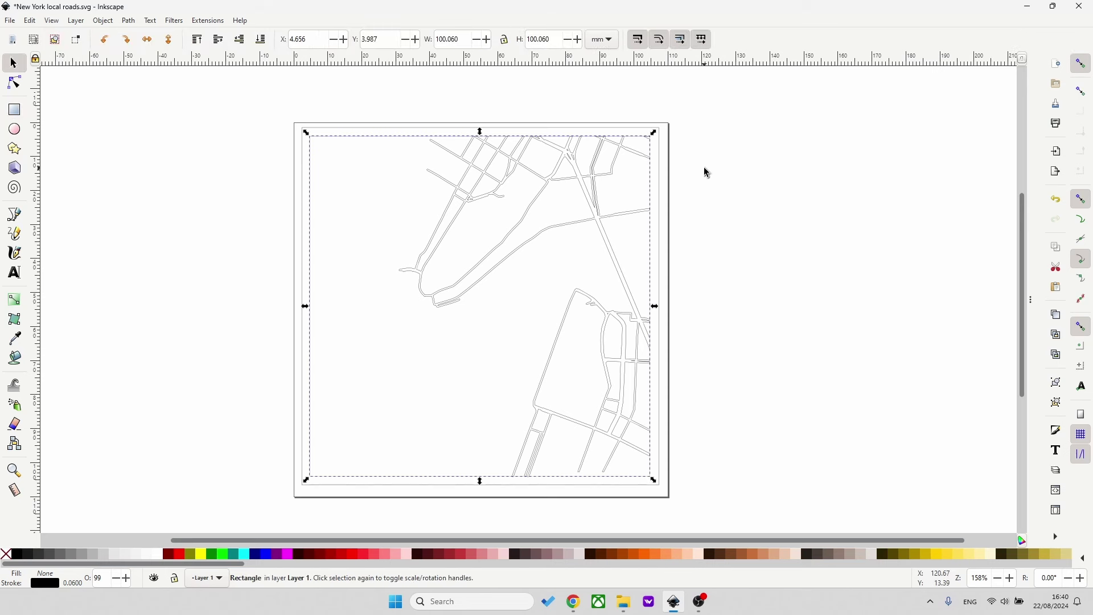
pyautogui.press('Escape')
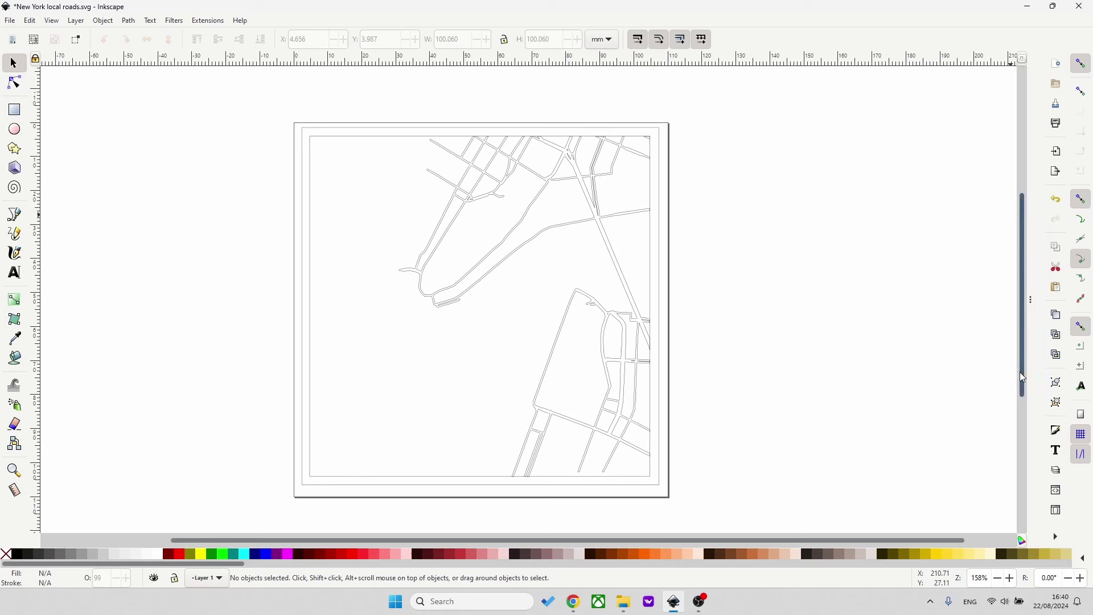
# Select the inner 100 mm square at its lower edge, where the road ends meet it.
pyautogui.scroll(1, 1019, 371)
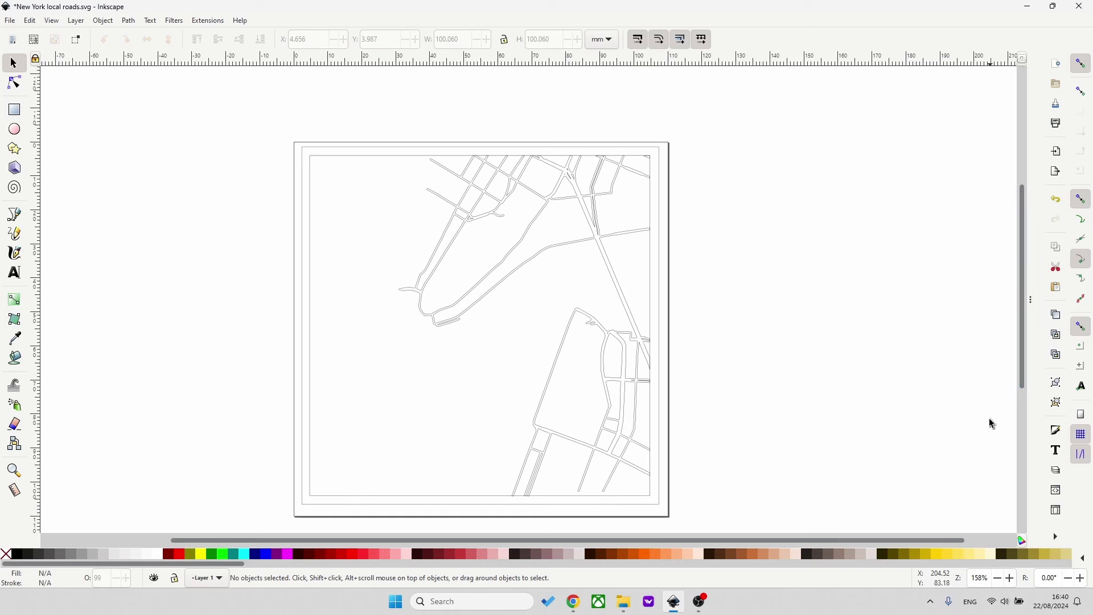
pyautogui.moveTo(1023, 366); pyautogui.dragTo(1020, 425)
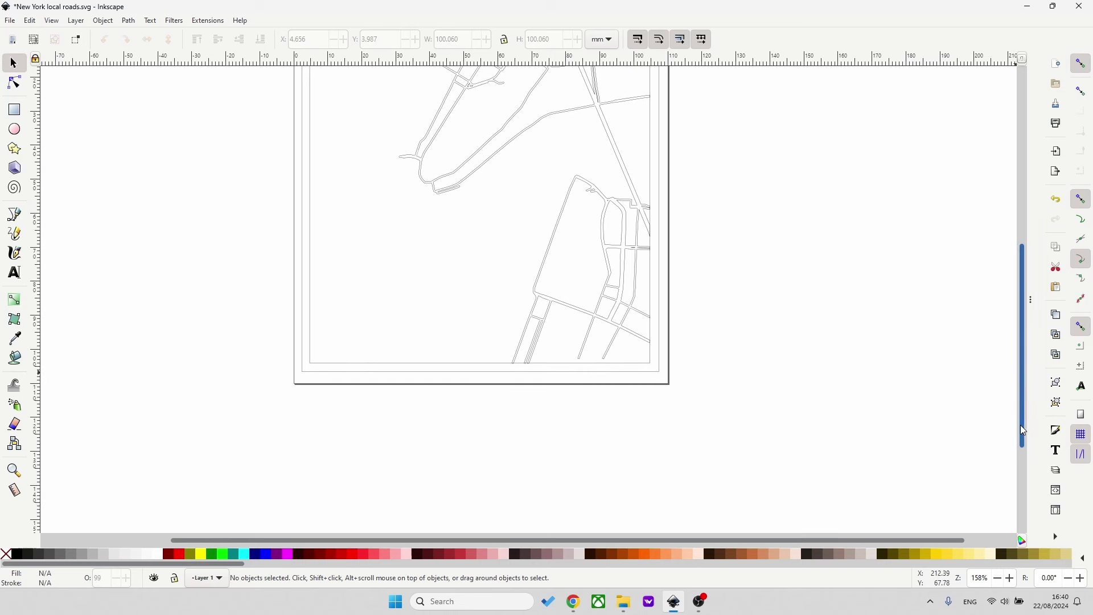
pyautogui.keyDown('ctrl'); pyautogui.scroll(6, 610, 358); pyautogui.keyUp('ctrl')
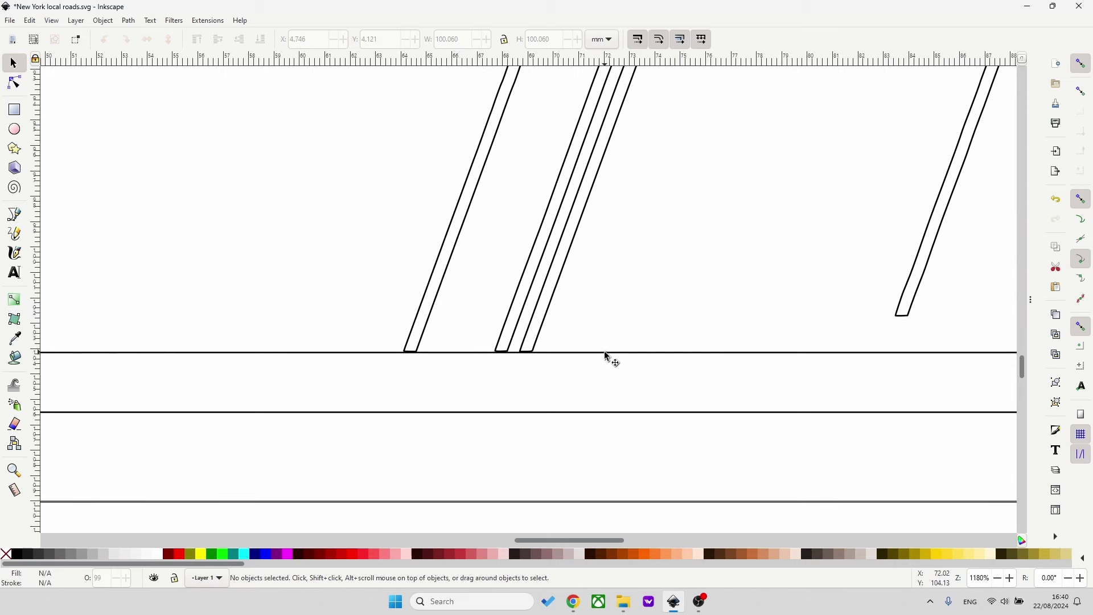
pyautogui.click(608, 356)
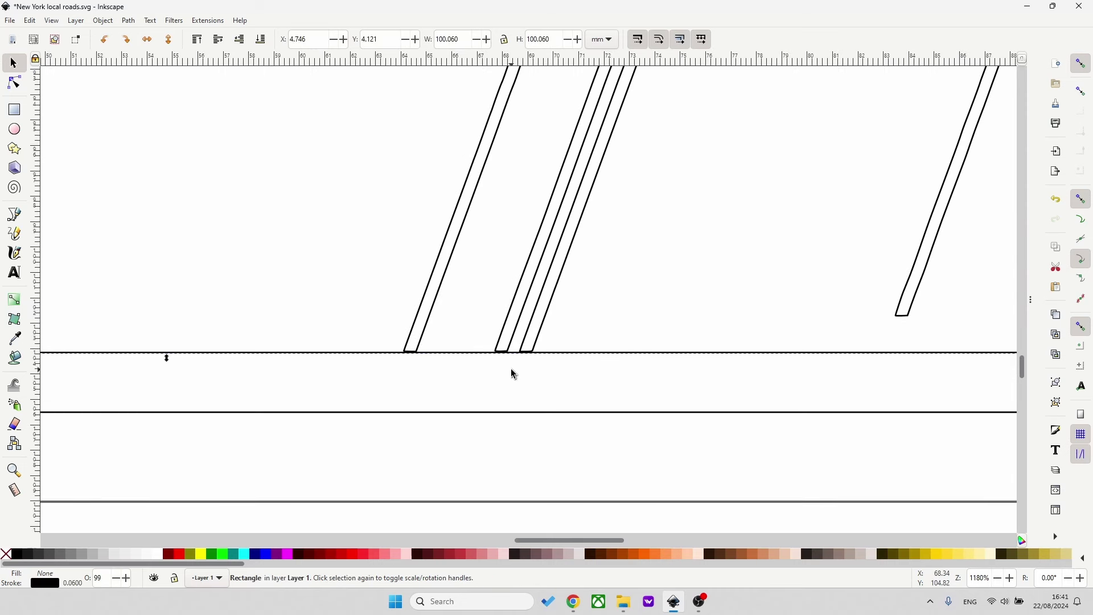